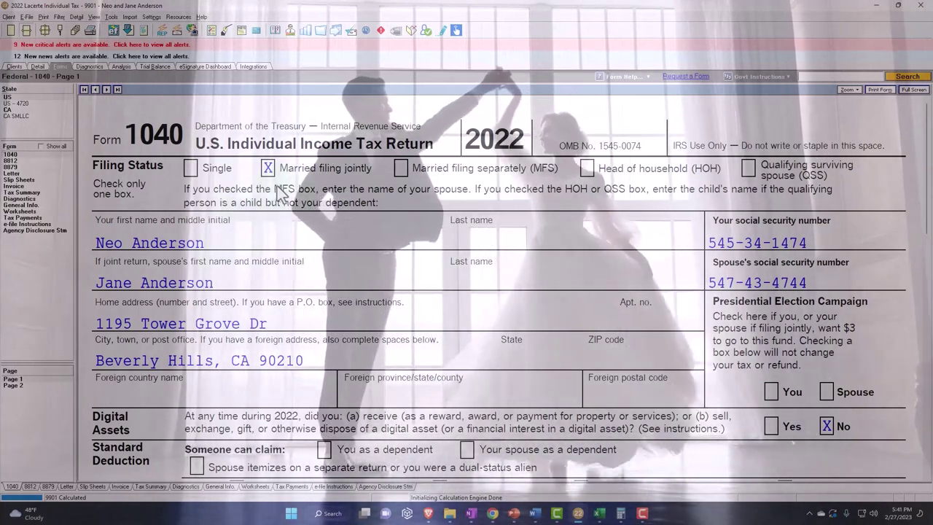
# Scroll through the 1040 income lines, then view page 2 with the 2,000 child tax credit and 6,484 total tax.
pyautogui.scroll(-4, 262, 211)
pyautogui.scroll(-1, 233, 352)
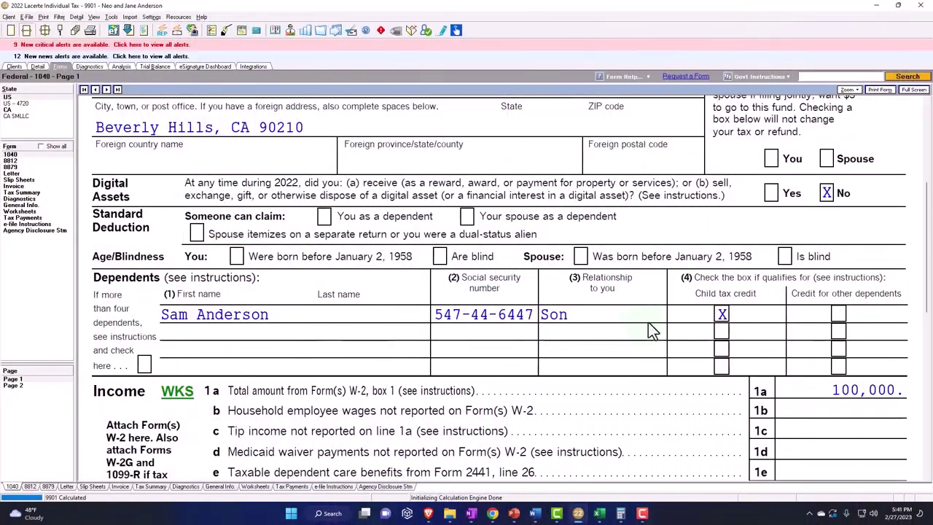
pyautogui.scroll(-6, 686, 326)
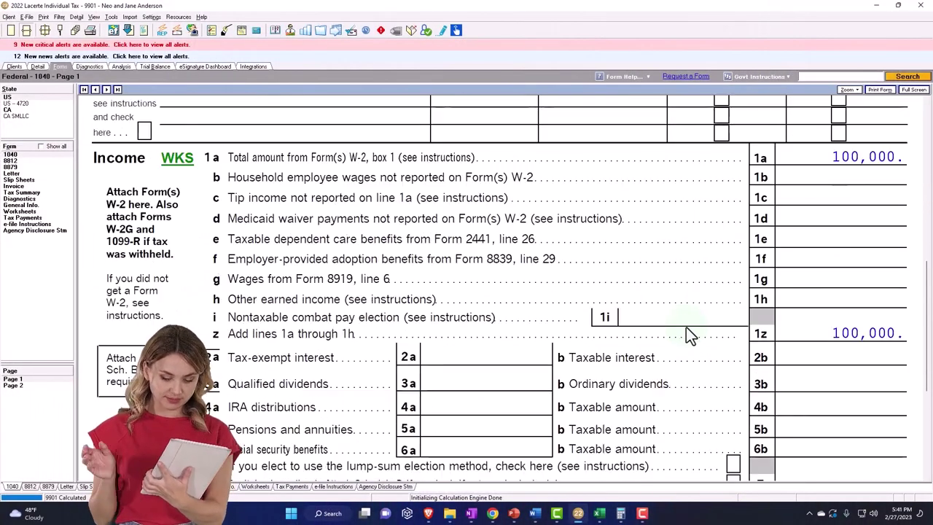
pyautogui.scroll(-4, 686, 326)
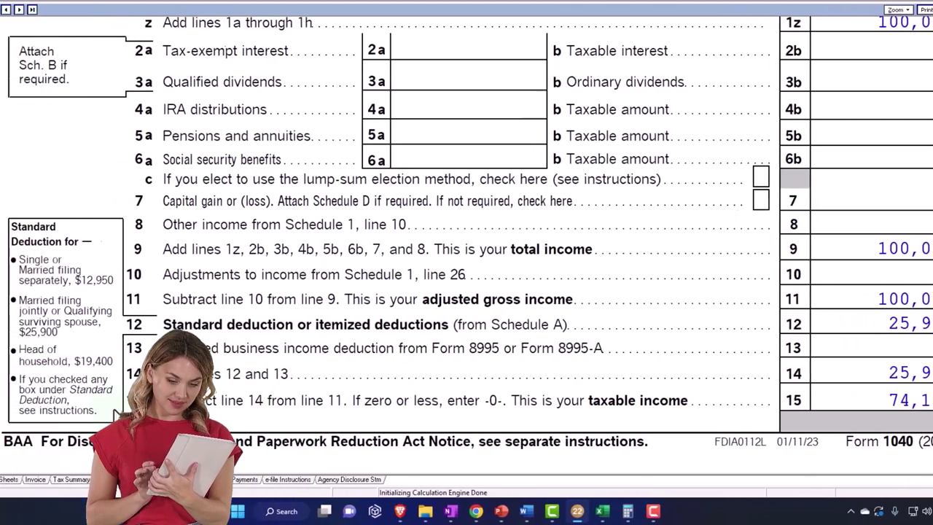
pyautogui.click(33, 362)
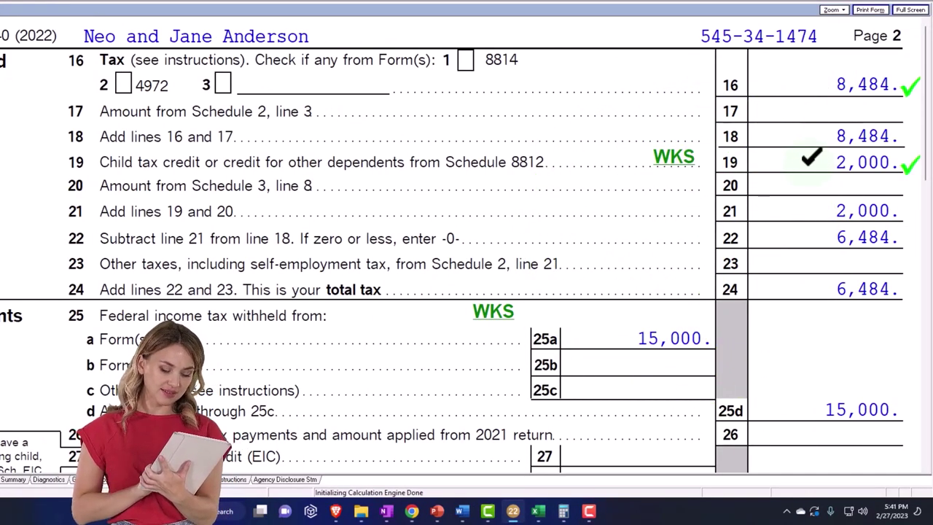
# In Excel, enter 2000 for Child 1 on the Other Credits sheet and return to Tax Formula F1040.
pyautogui.click(538, 510)
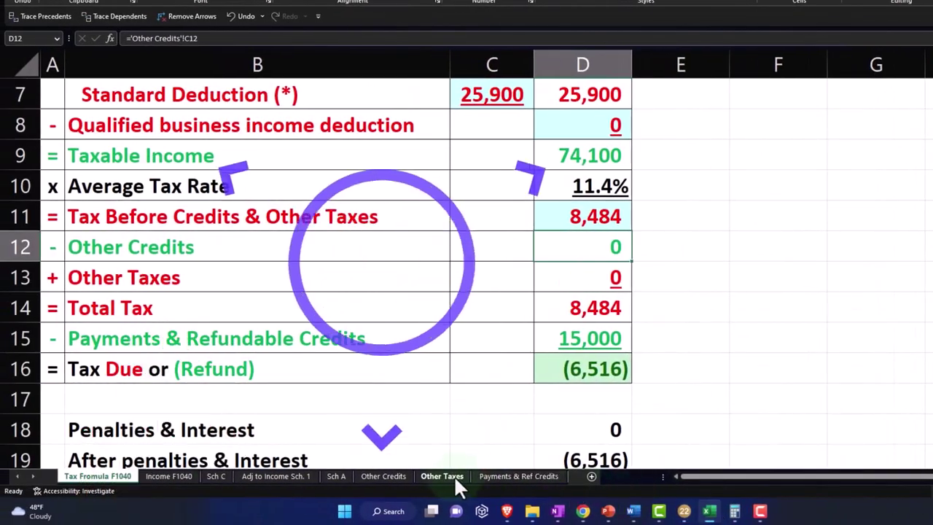
pyautogui.click(386, 476)
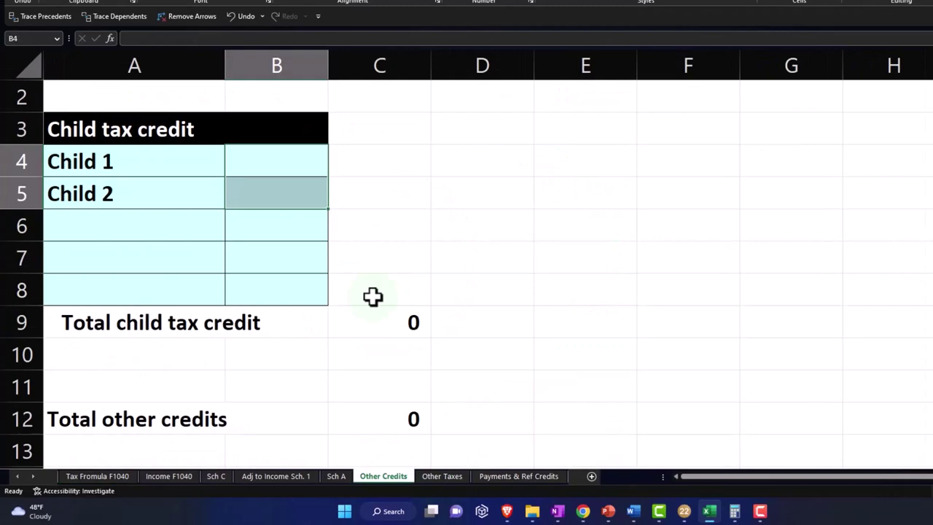
pyautogui.write('2000')
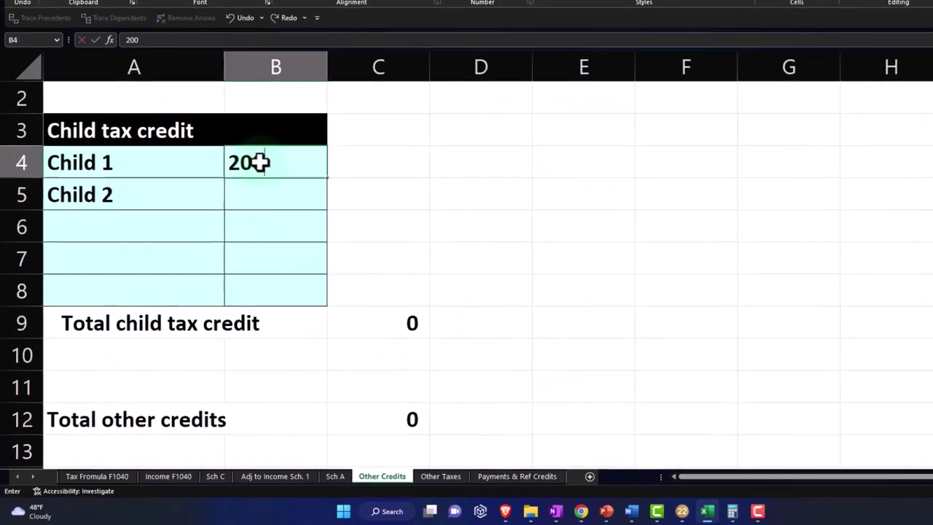
pyautogui.press('Return')
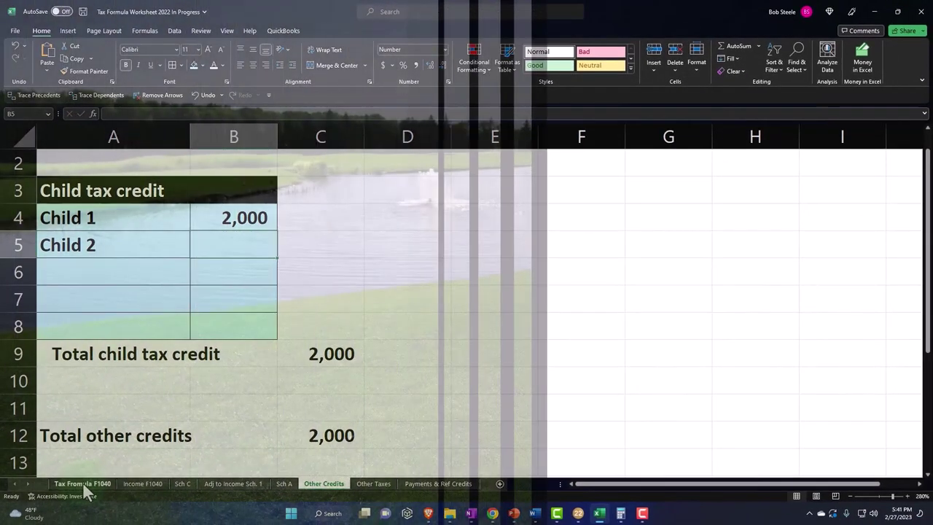
pyautogui.click(82, 482)
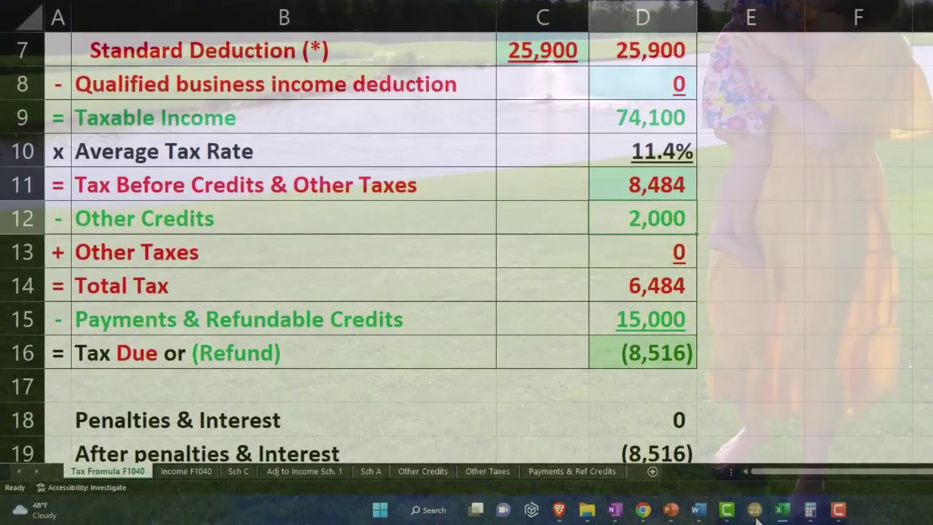
# Compare the worksheet's totals and 15,000 withholding against the 1040 in Lacerte.
pyautogui.click(754, 509)
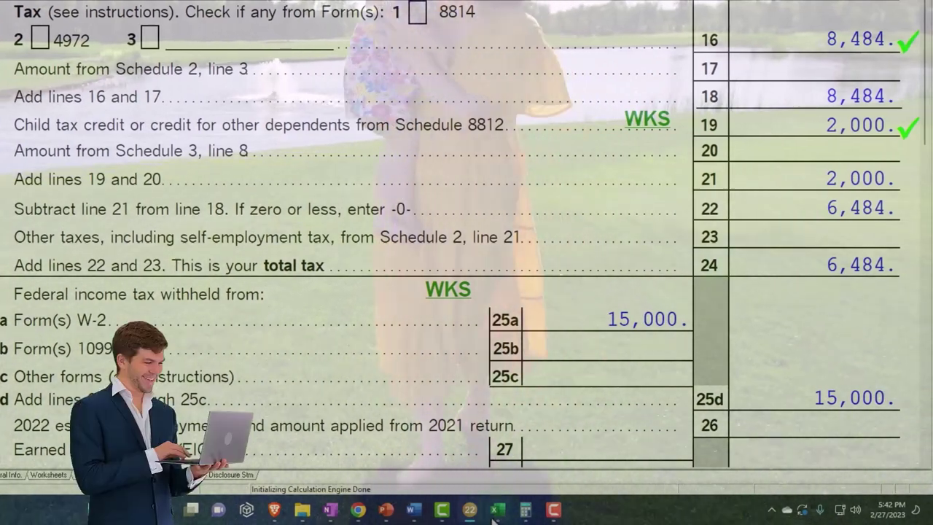
pyautogui.click(497, 510)
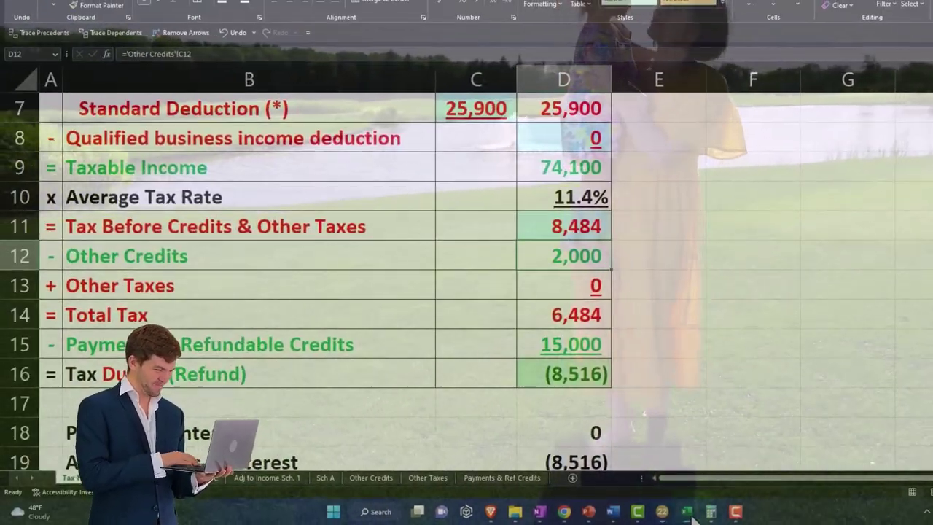
pyautogui.click(683, 512)
pyautogui.scroll(-5, 859, 437)
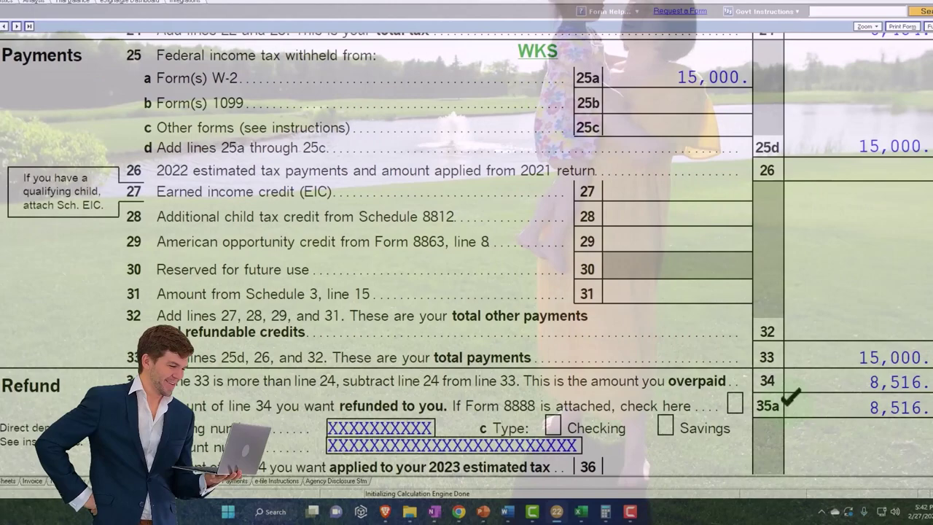
pyautogui.click(552, 512)
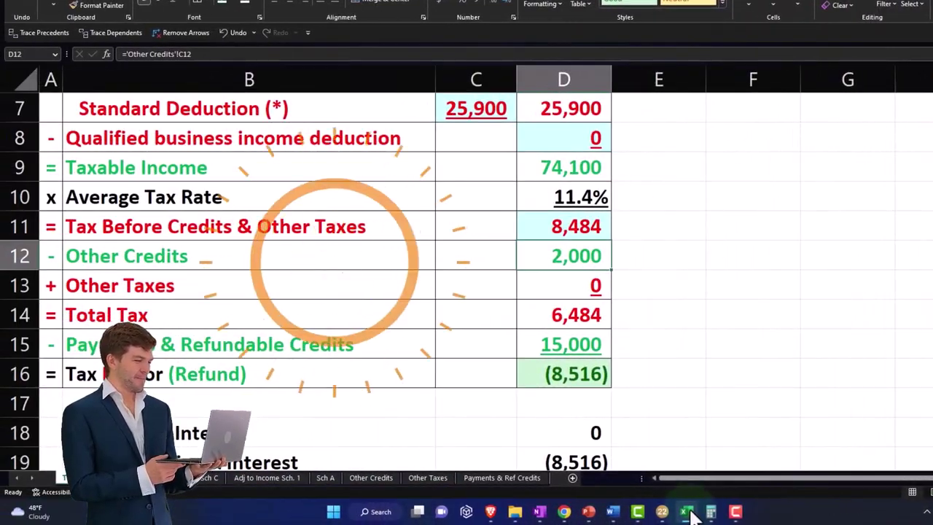
pyautogui.click(690, 512)
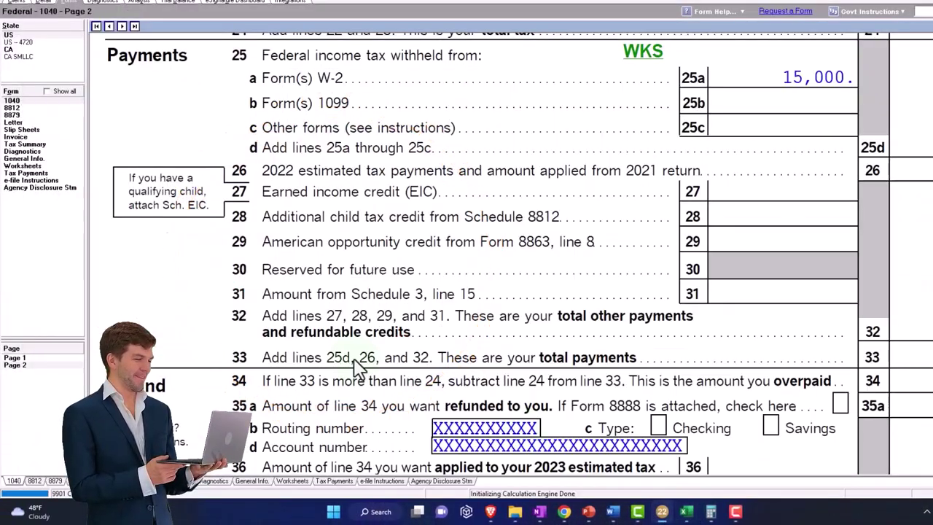
# Return to 1040 page 1 and scroll to the Dependents section listing the son.
pyautogui.click(25, 358)
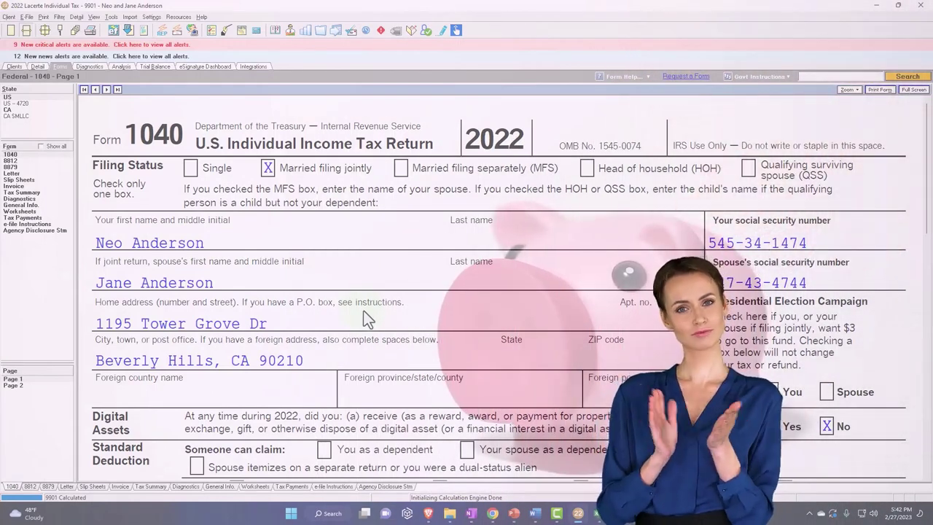
pyautogui.scroll(-3, 362, 311)
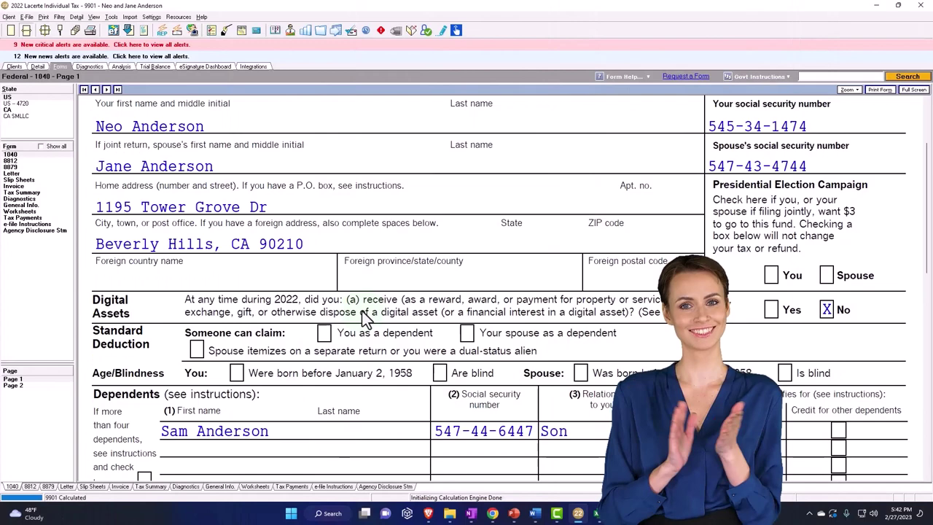
pyautogui.click(38, 66)
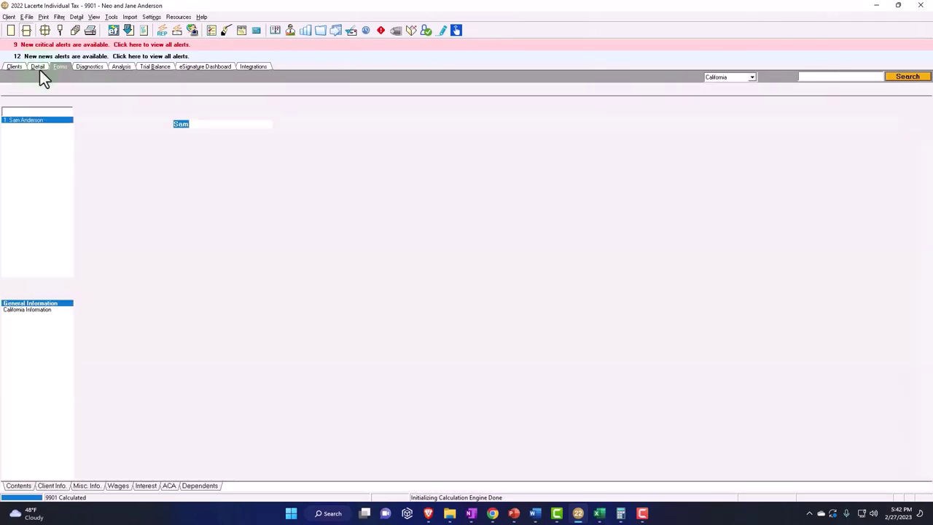
pyautogui.click(60, 486)
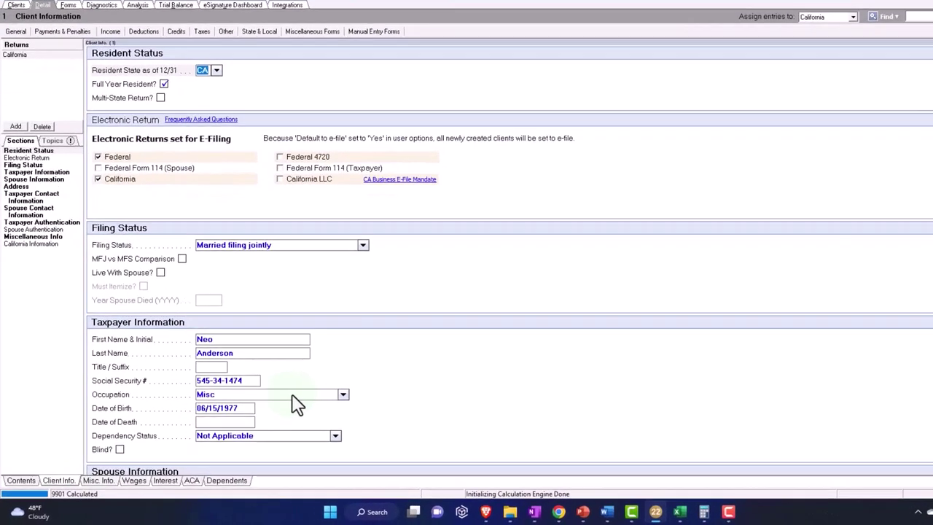
pyautogui.scroll(-6, 297, 401)
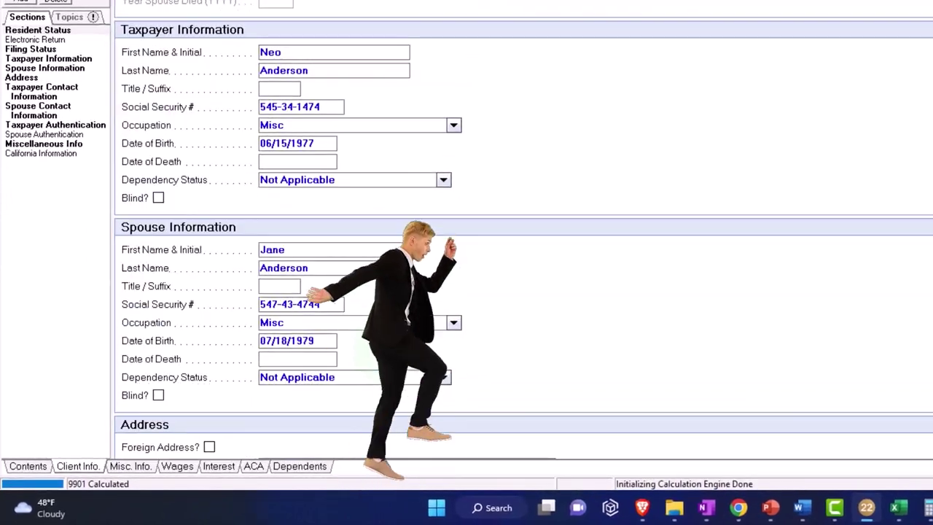
pyautogui.scroll(-2, 522, 292)
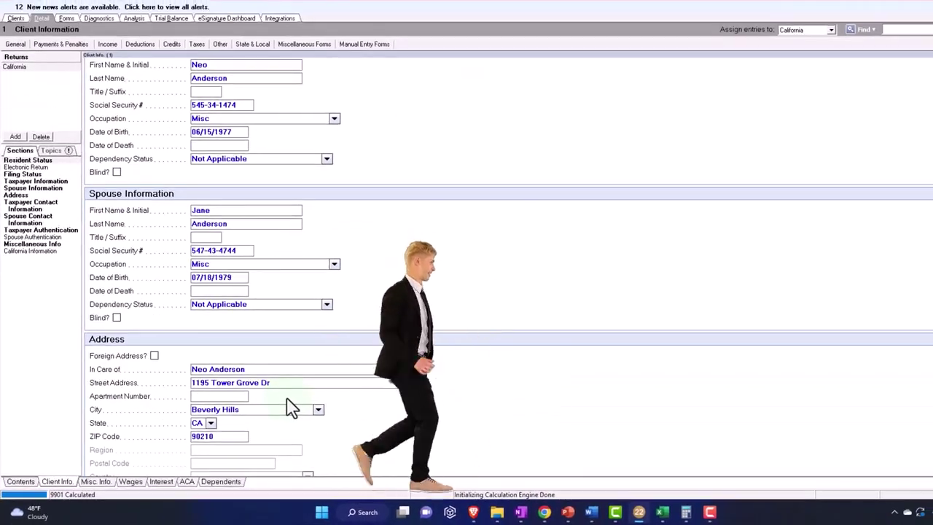
pyautogui.scroll(2, 291, 407)
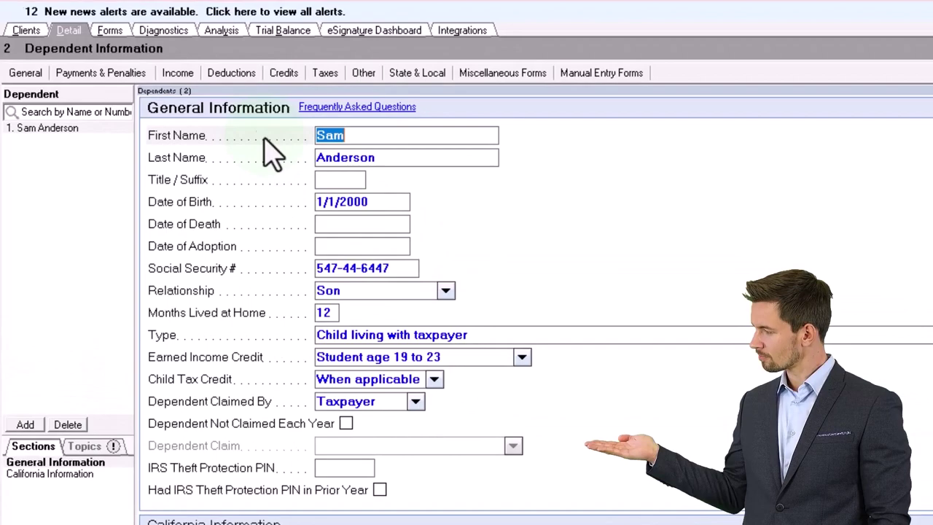
pyautogui.click(110, 30)
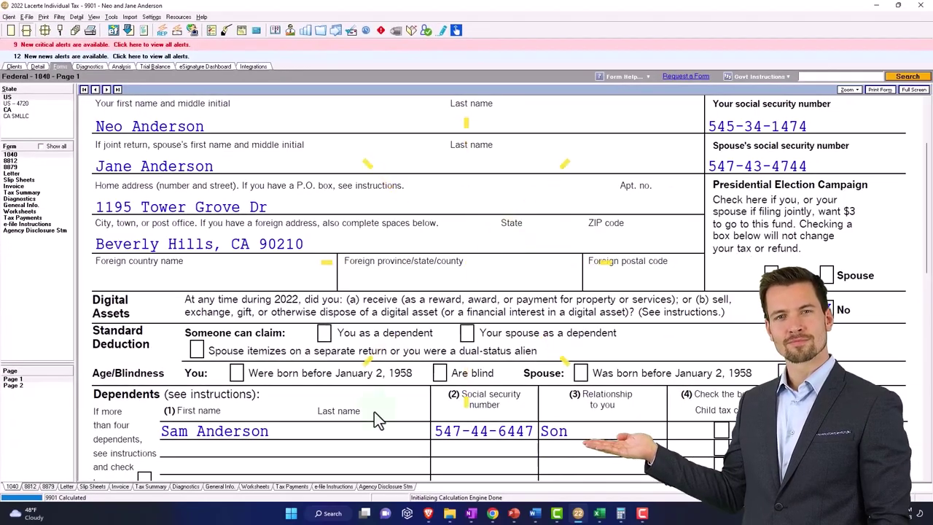
# Check the dependent on 1040 page 1, then view page 2 with the 500 credit and 7,984 total tax.
pyautogui.scroll(-1, 374, 411)
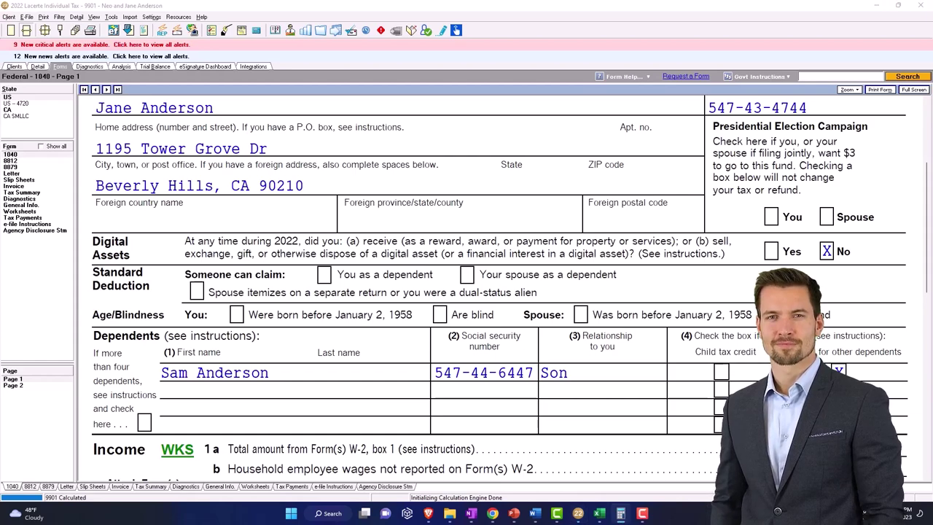
pyautogui.scroll(-8, 626, 469)
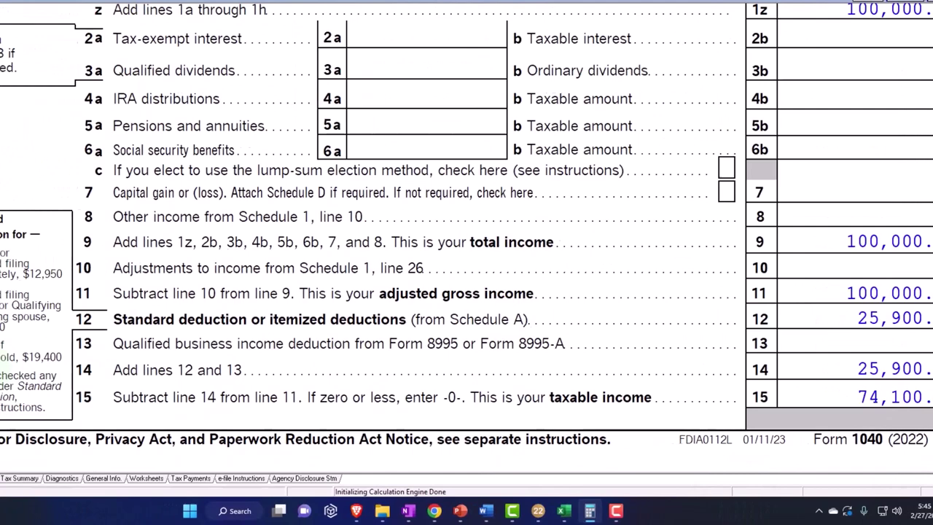
pyautogui.click(49, 357)
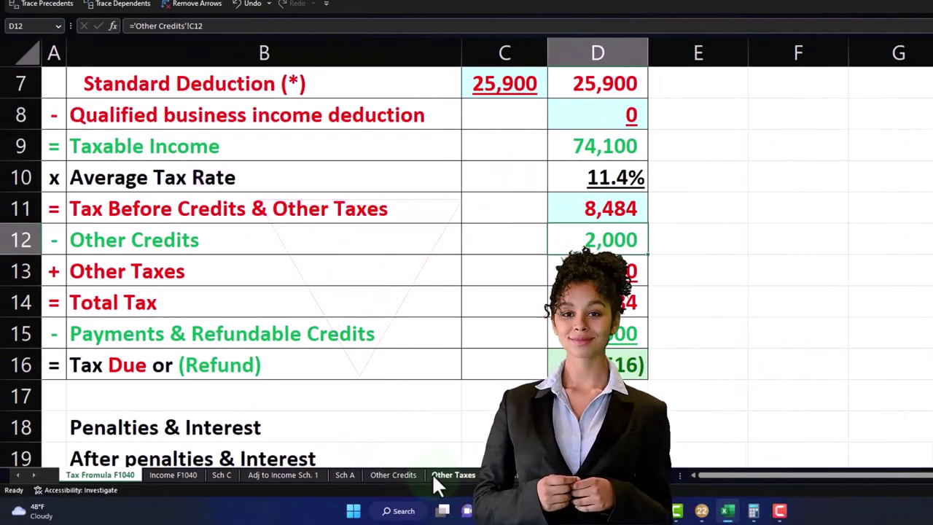
# Insert seven blank rows (10–16) above Total other credits on the Other Credits sheet.
pyautogui.click(401, 474)
pyautogui.scroll(-2, 205, 364)
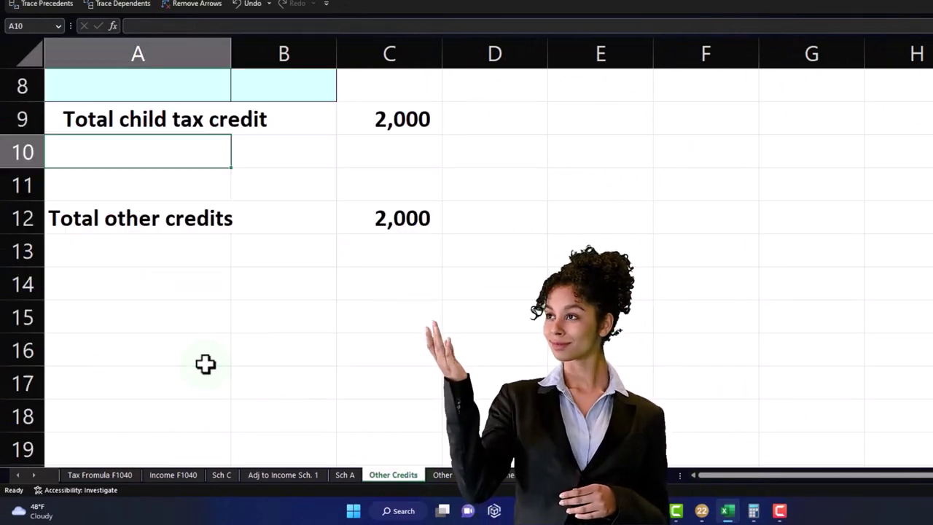
pyautogui.moveTo(24, 151); pyautogui.dragTo(34, 360)
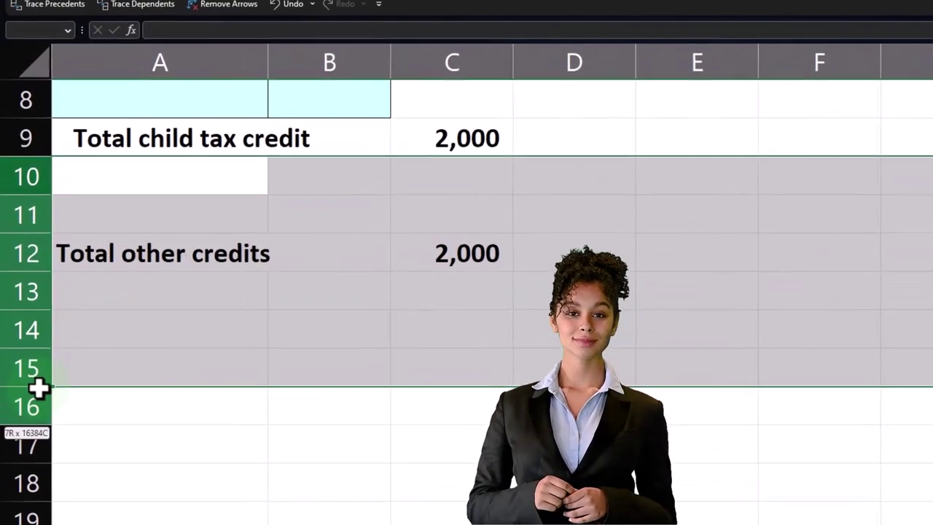
pyautogui.rightClick(124, 359)
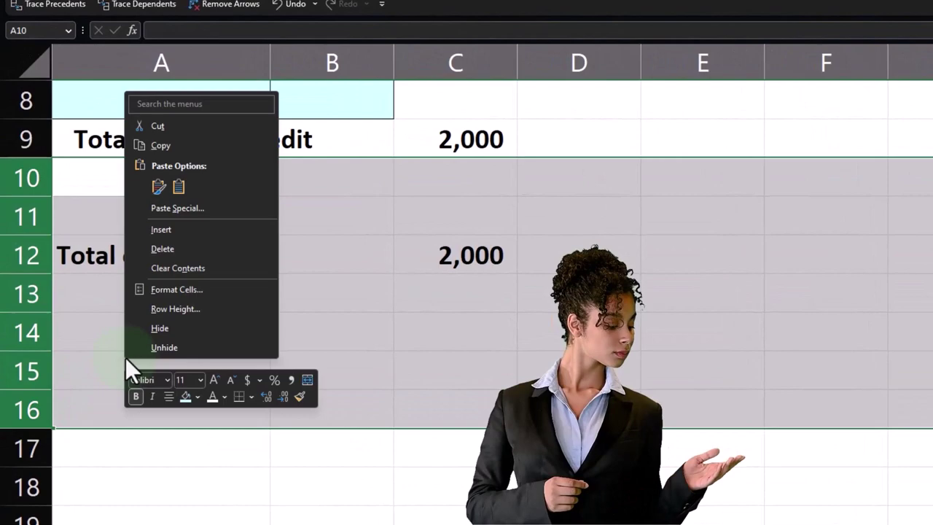
pyautogui.click(161, 230)
# Select the child tax credit table A3:C9 with its total for copying.
pyautogui.click(94, 188)
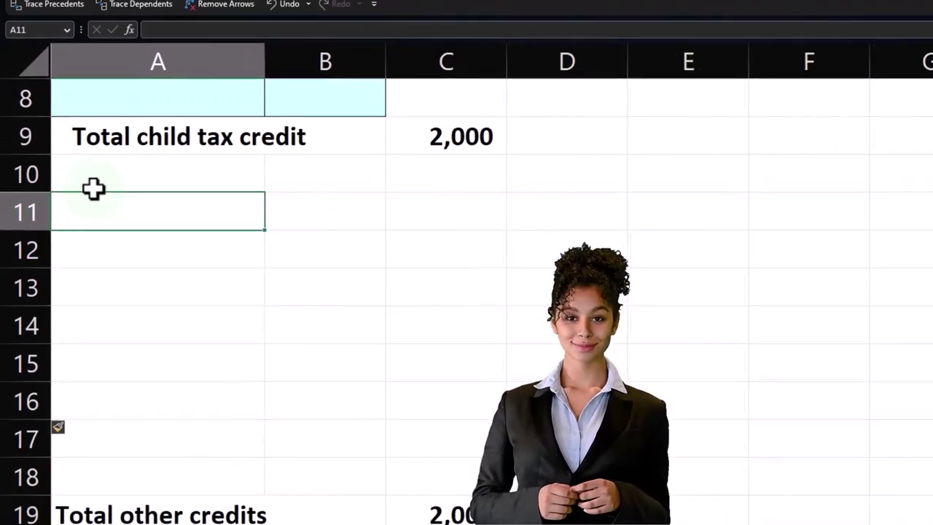
pyautogui.scroll(2, 127, 299)
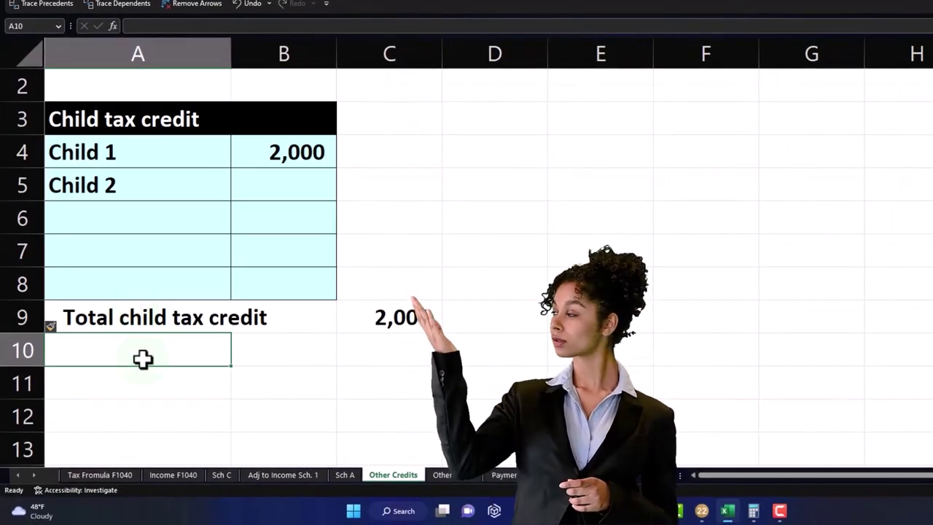
pyautogui.moveTo(98, 118); pyautogui.dragTo(253, 277)
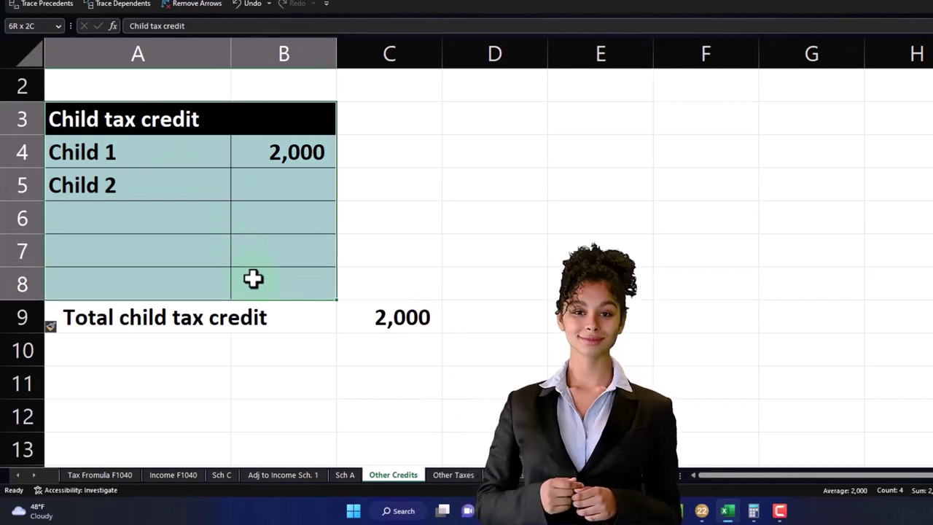
pyautogui.moveTo(142, 134); pyautogui.dragTo(357, 321)
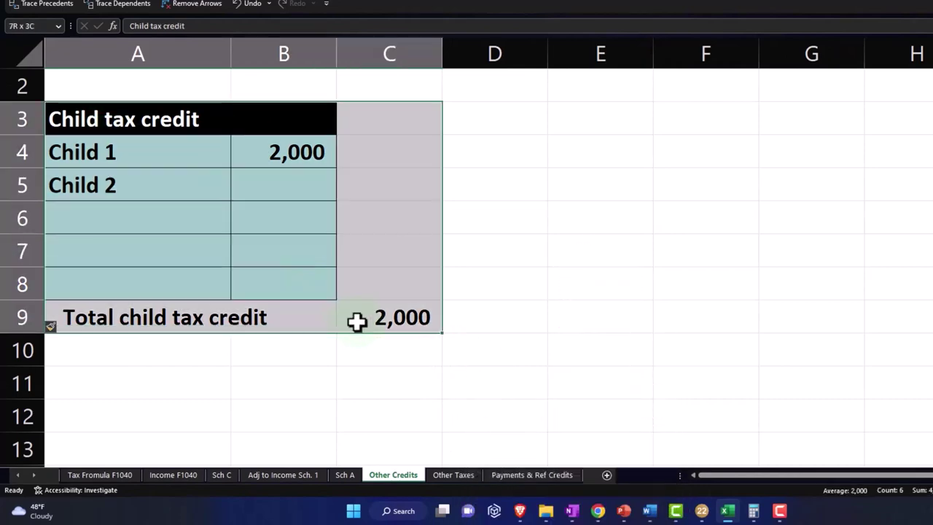
# Paste the copied table at A11 and rename its heading 'Other Dependent Credits'.
pyautogui.click(131, 379)
pyautogui.hotkey('ctrl', 'v')
pyautogui.scroll(-2, 129, 384)
pyautogui.click(82, 217)
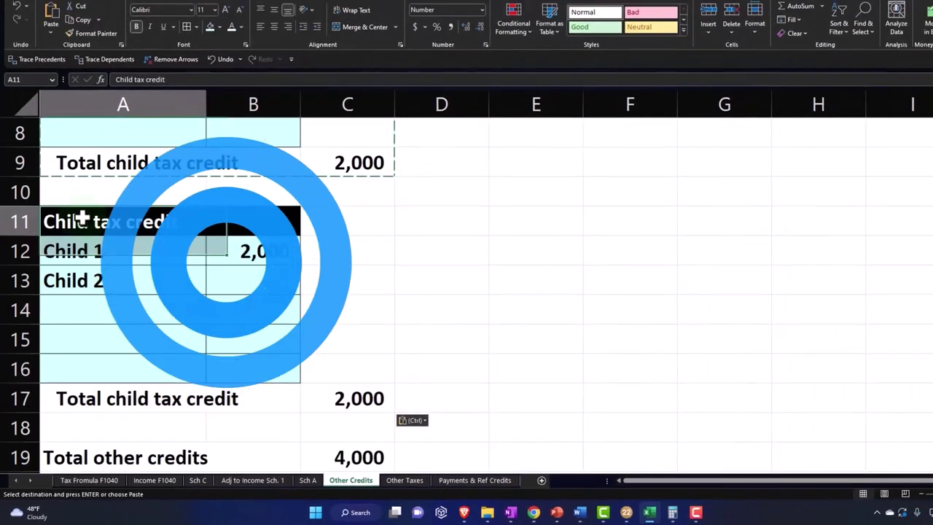
pyautogui.doubleClick(179, 226)
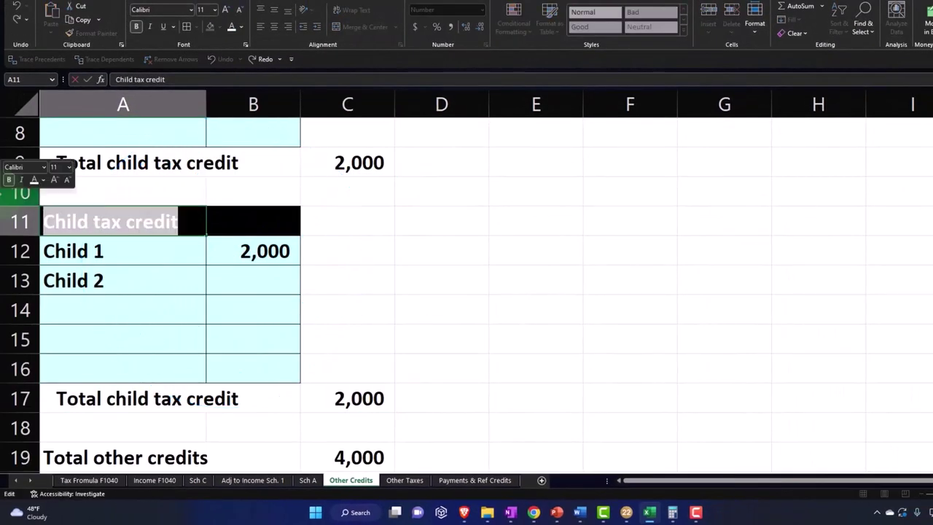
pyautogui.write('Other Depen')
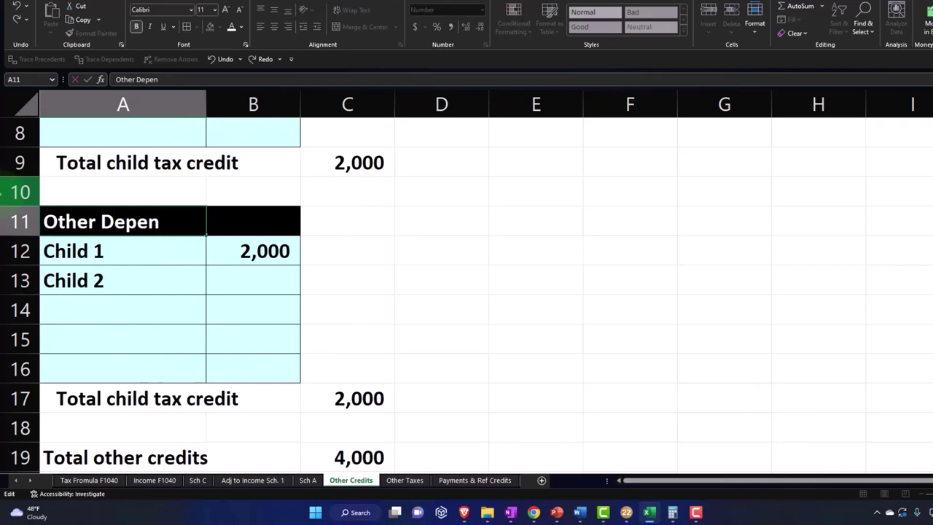
pyautogui.write('dent Credits')
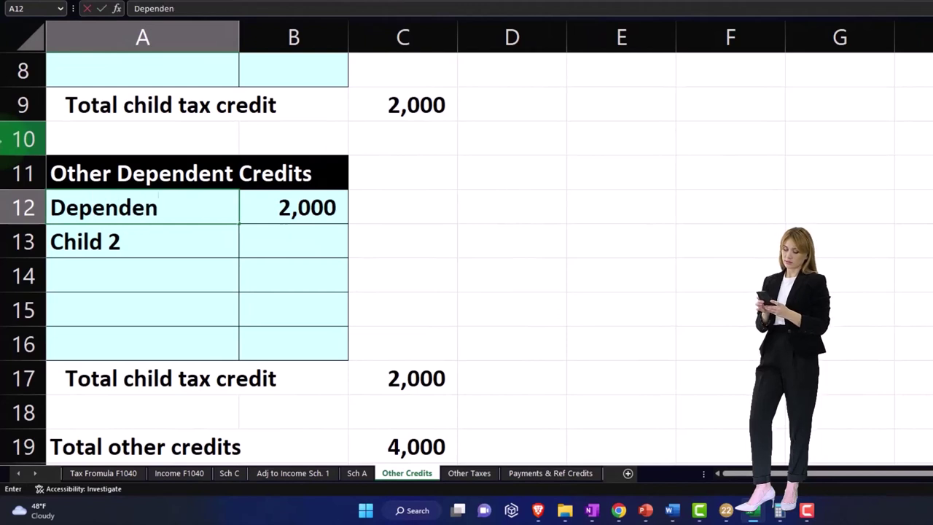
# Enter Dependent 1 with 500 and clear the Child 1 and Child 2 entries in A4:B5.
pyautogui.click(293, 207)
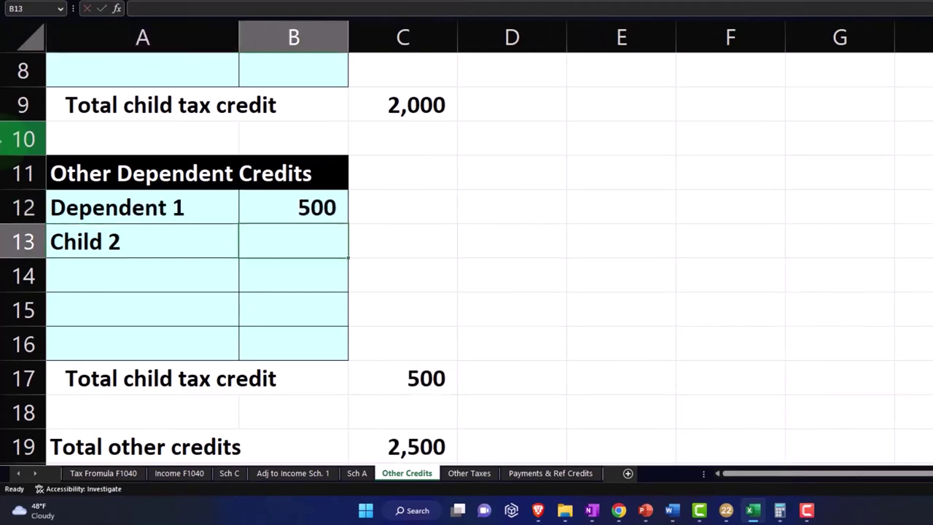
pyautogui.click(142, 241)
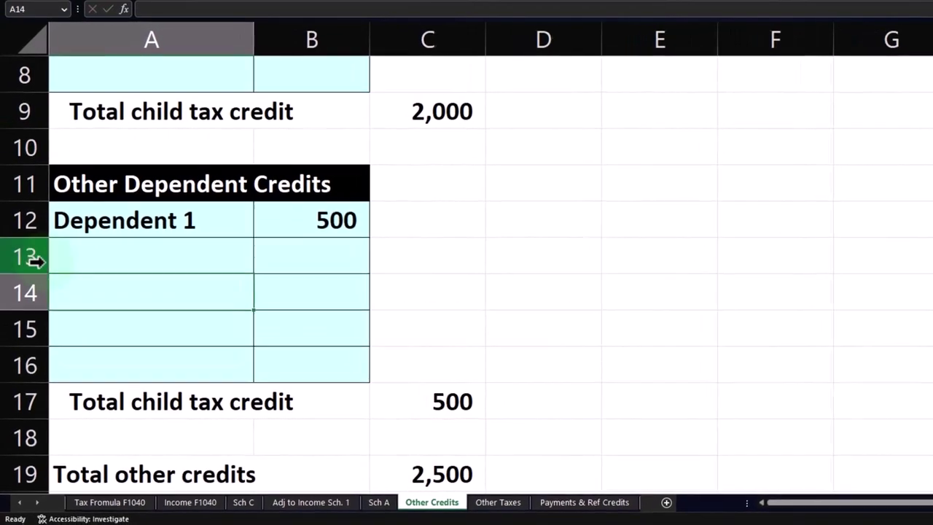
pyautogui.click(64, 270)
pyautogui.scroll(2, 168, 315)
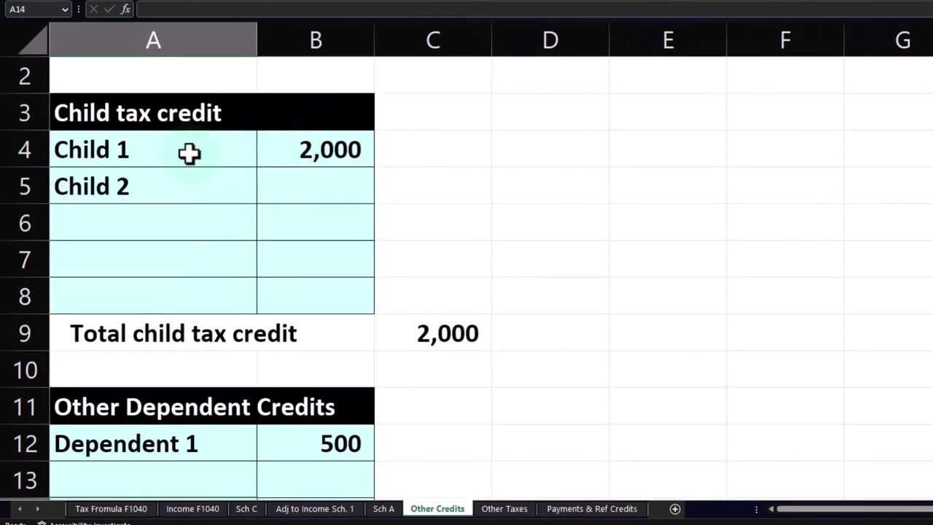
pyautogui.moveTo(188, 152); pyautogui.dragTo(265, 185)
pyautogui.press('Delete')
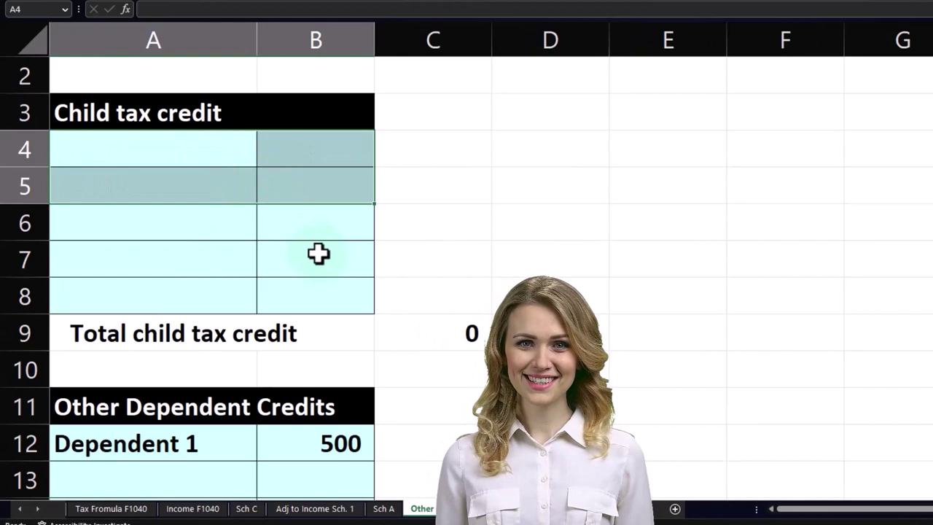
# Check the C17 total formula and show Tax Formula F1040 with 500 other credits and (7,016) refund.
pyautogui.scroll(1, 323, 257)
pyautogui.scroll(-2, 350, 306)
pyautogui.click(433, 438)
pyautogui.scroll(-1, 433, 436)
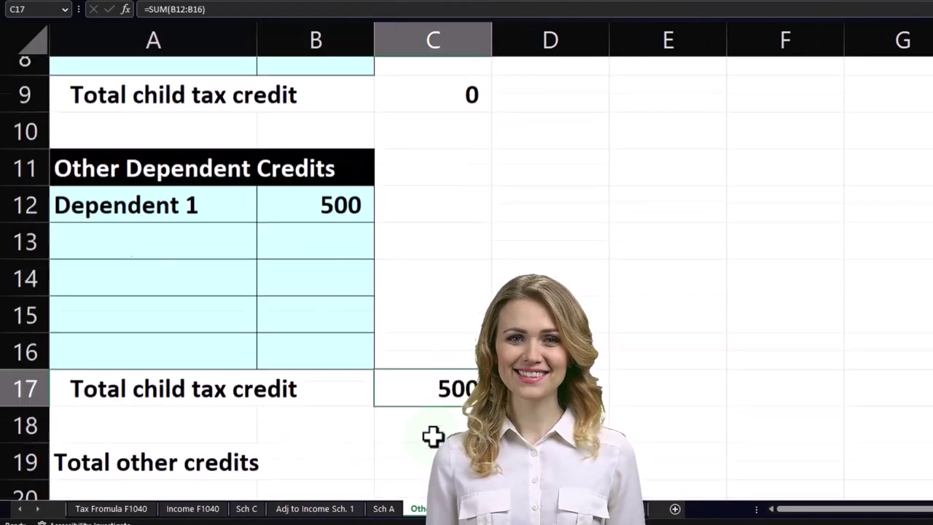
pyautogui.scroll(-1, 433, 436)
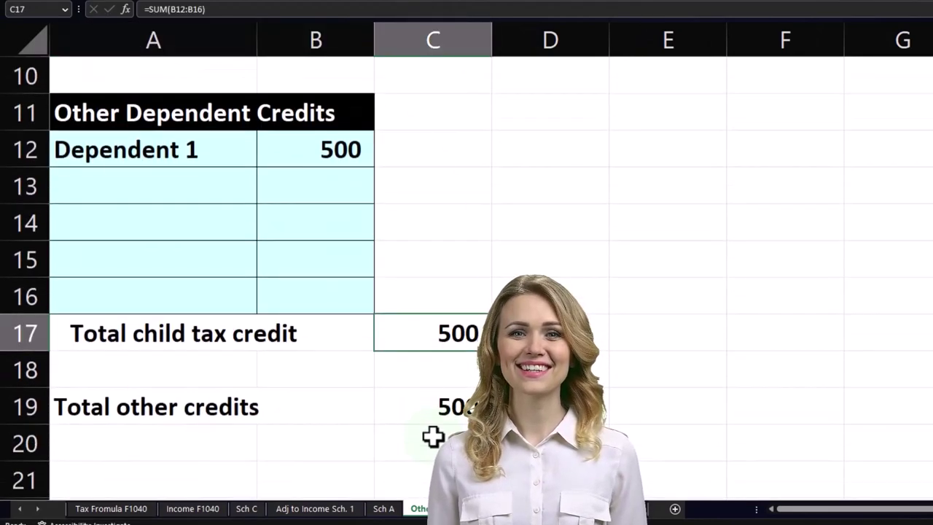
pyautogui.click(124, 509)
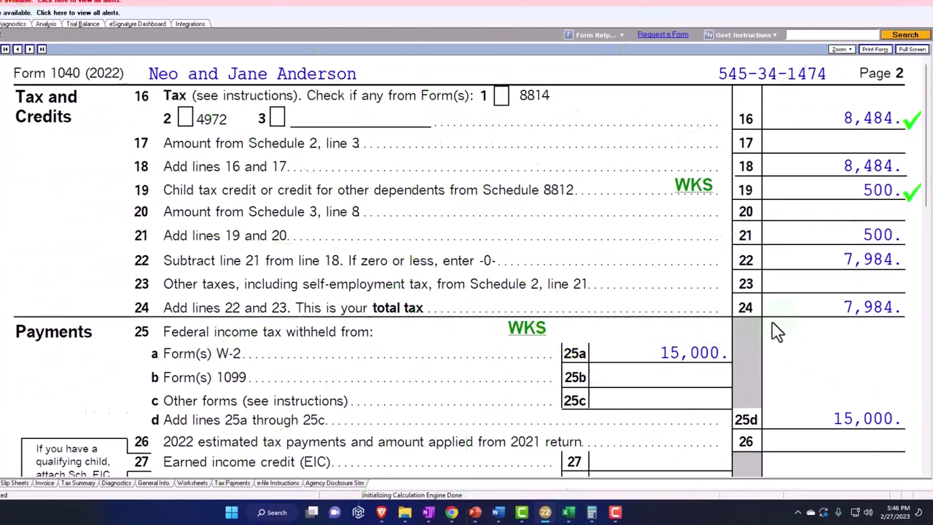
# Bring Lacerte back on 1040 page 2's payments and refund lines, matching the 7,016 refund.
pyautogui.scroll(-5, 776, 332)
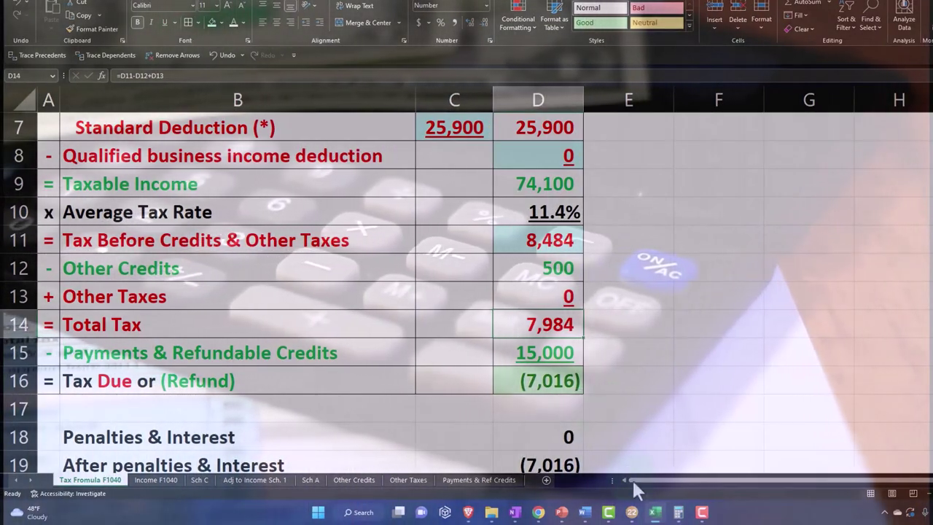
pyautogui.click(655, 514)
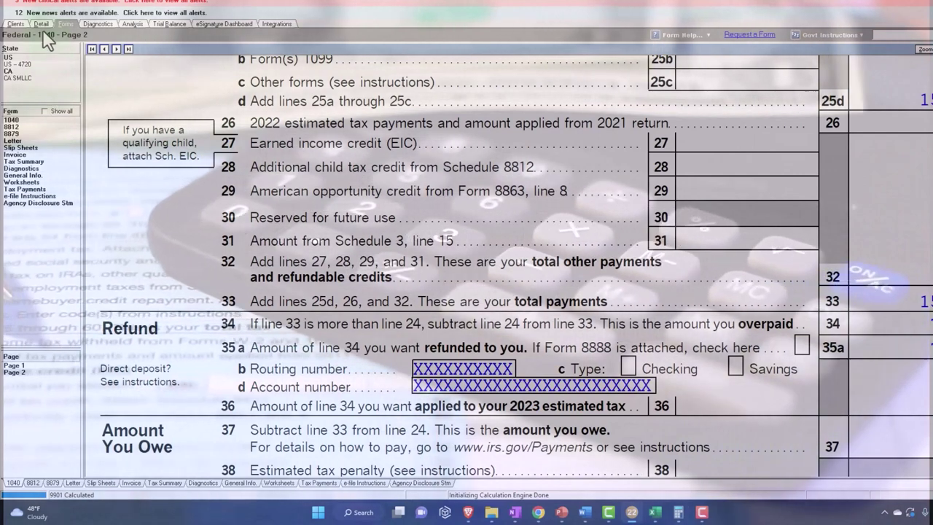
# On the Detail dependent screen, change the dependent's relationship from Son to Niece.
pyautogui.click(41, 24)
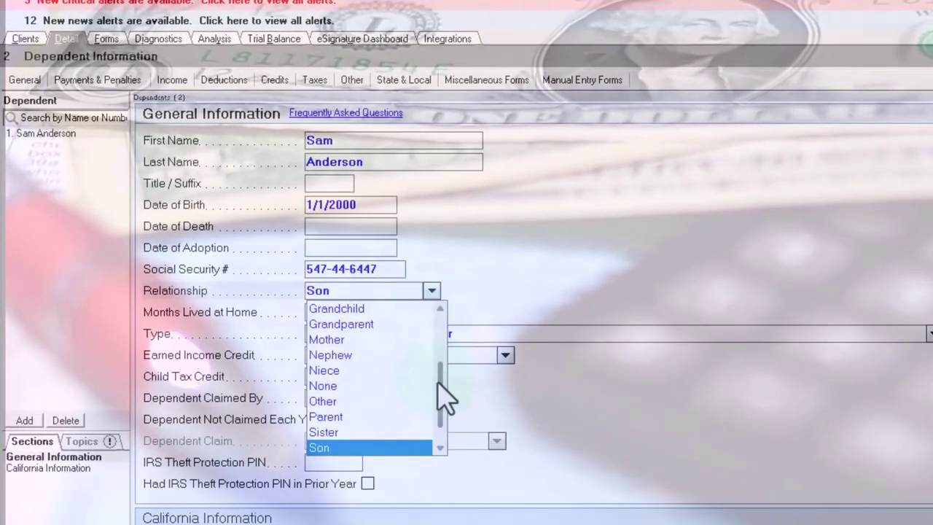
pyautogui.moveTo(445, 397); pyautogui.dragTo(445, 337)
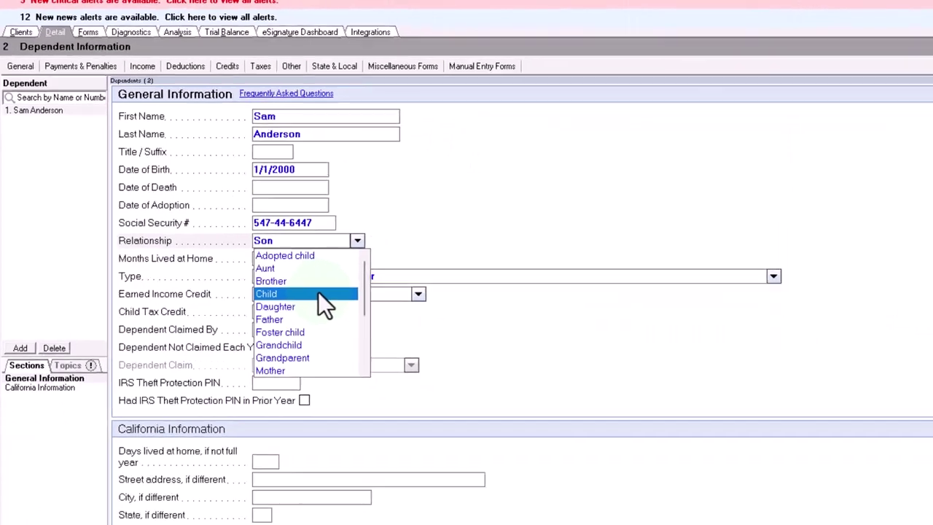
pyautogui.click(386, 392)
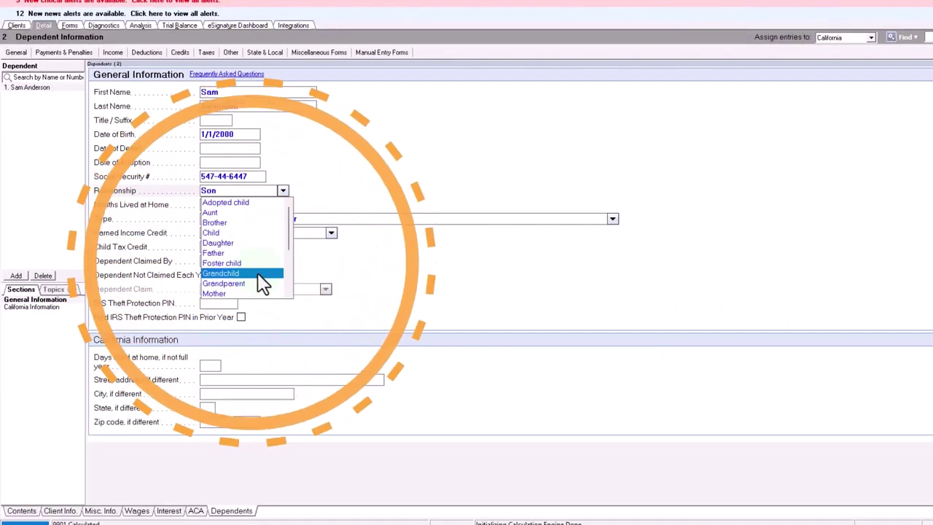
pyautogui.scroll(-1, 257, 276)
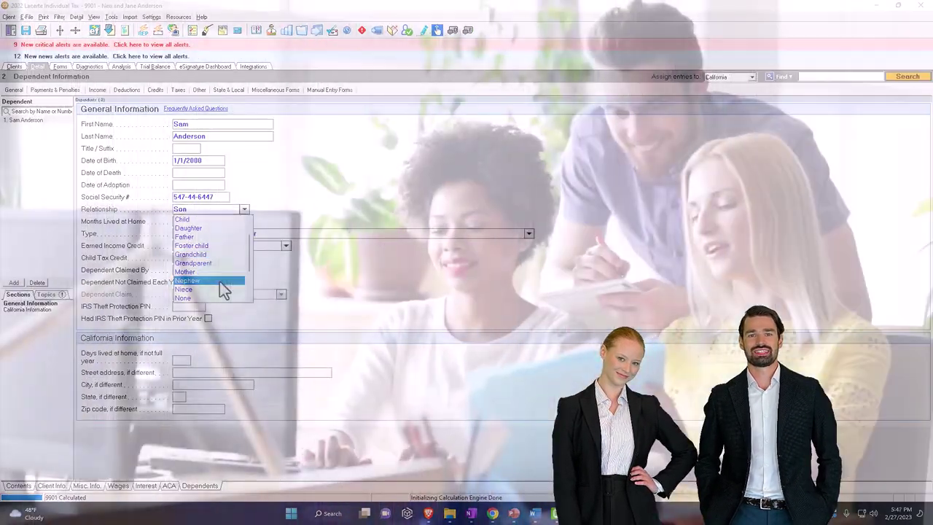
pyautogui.scroll(-1, 223, 288)
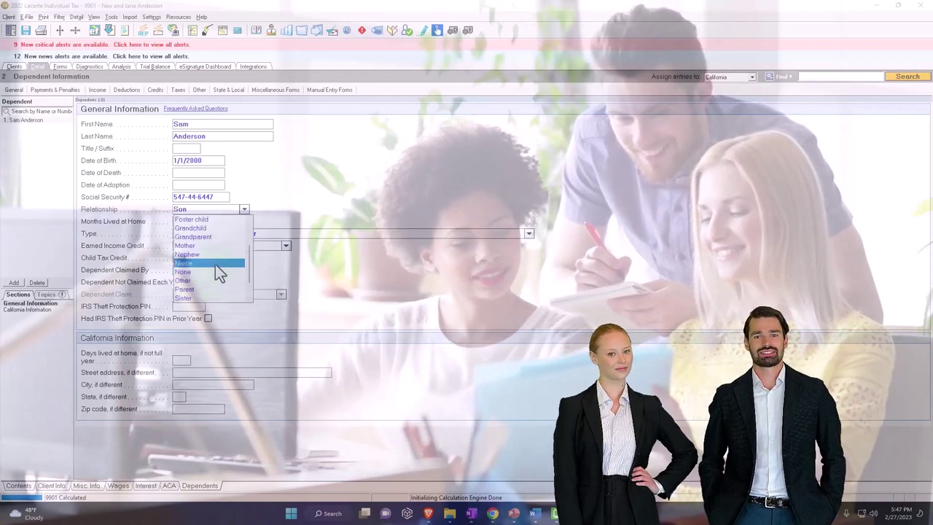
pyautogui.click(215, 263)
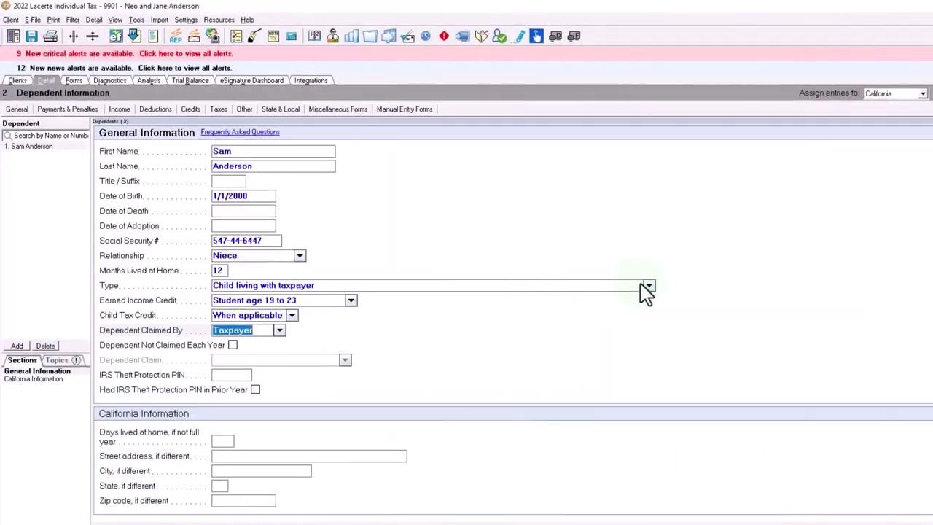
pyautogui.click(646, 286)
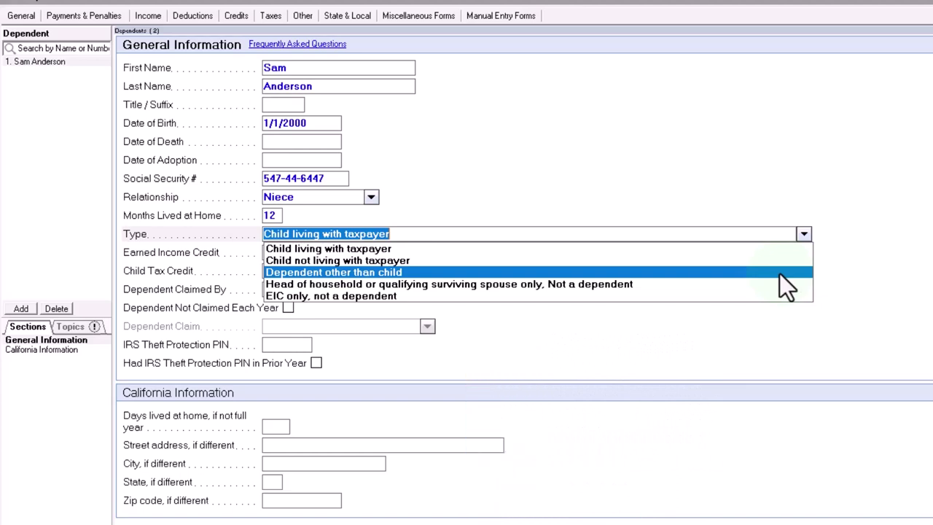
# Set type 'Dependent other than child', EIC and child tax credit 'When applicable', claimed by 'Taxpayer'.
pyautogui.click(778, 273)
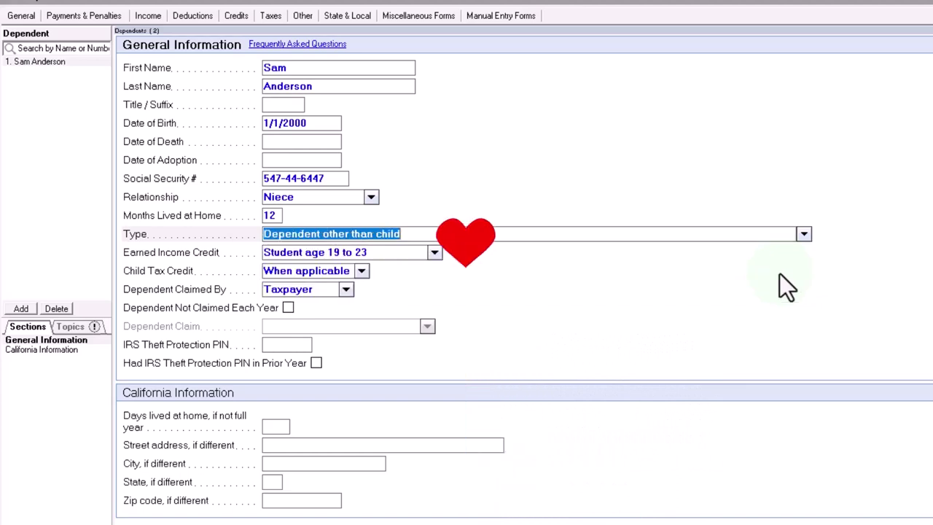
pyautogui.click(434, 253)
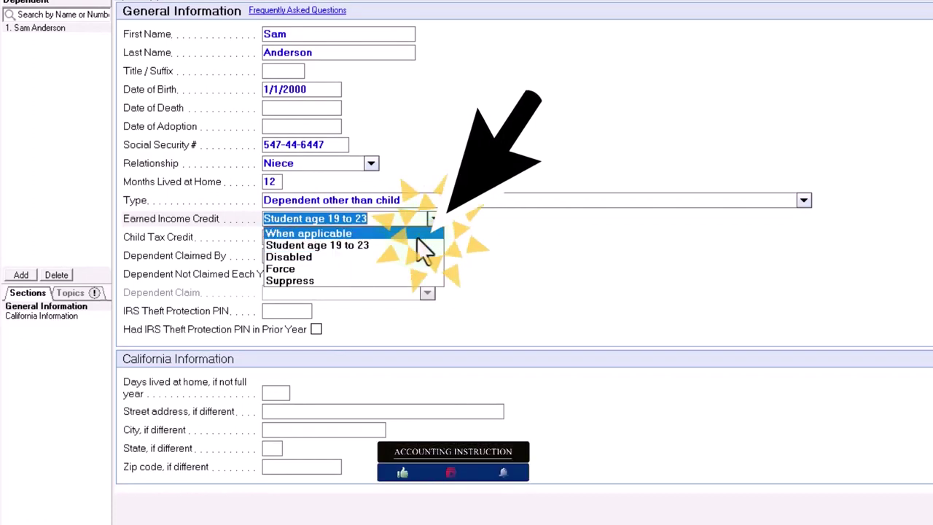
pyautogui.click(417, 235)
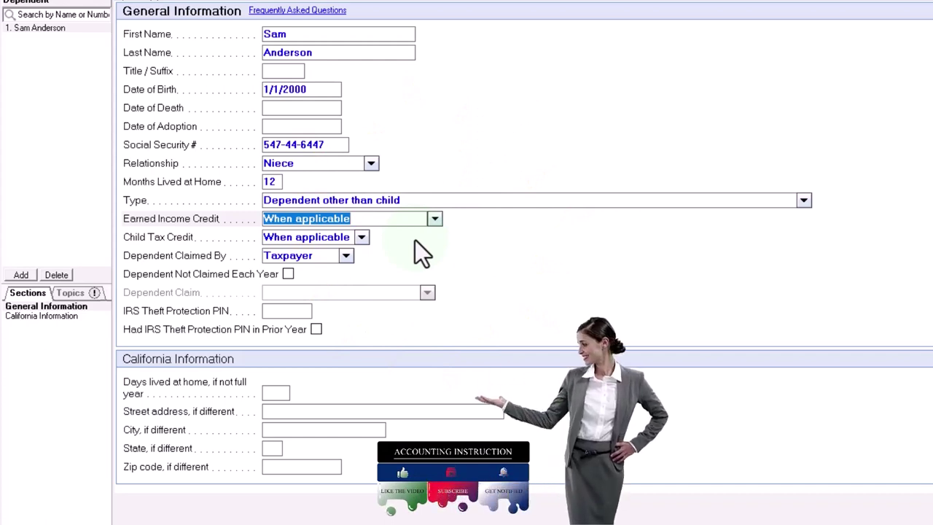
pyautogui.click(362, 237)
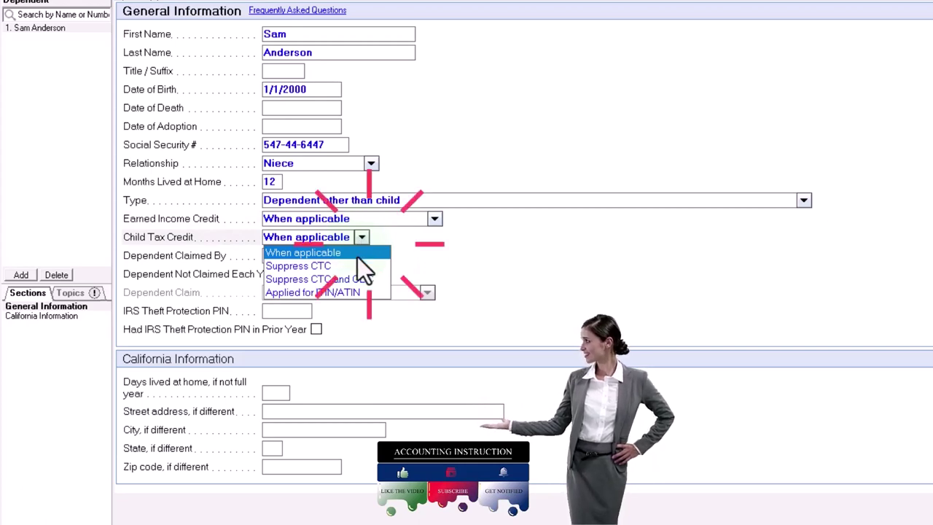
pyautogui.press('Tab')
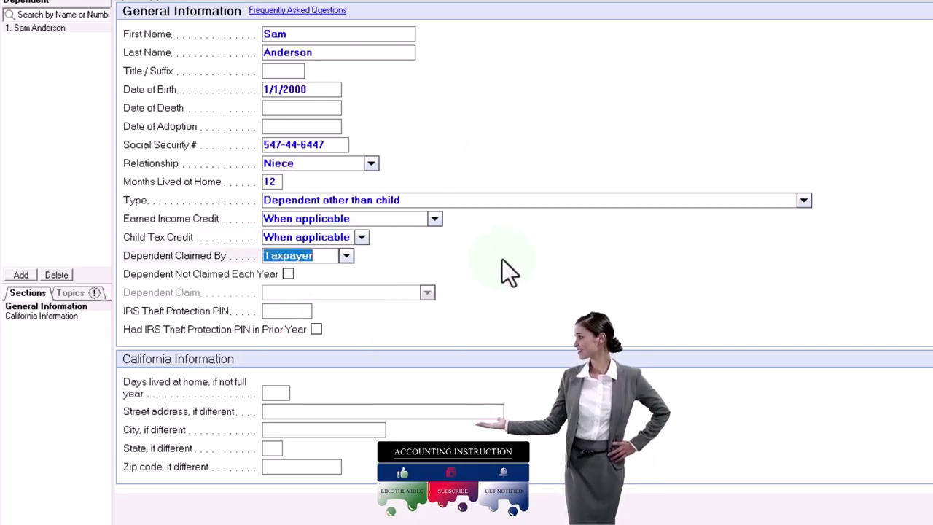
pyautogui.click(347, 256)
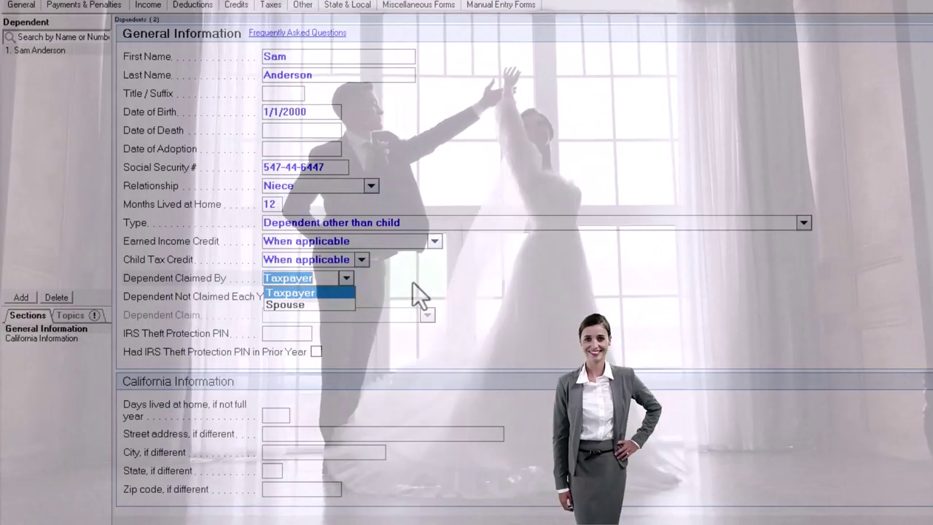
pyautogui.click(413, 282)
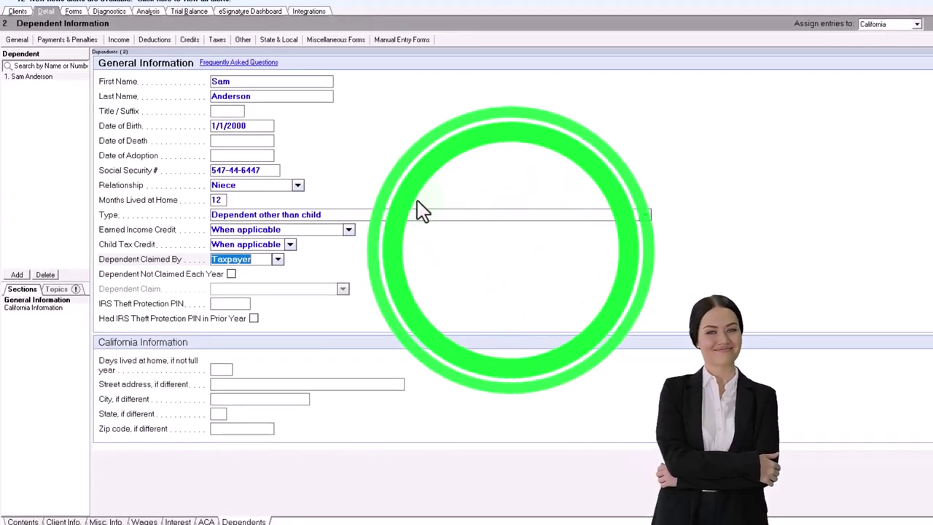
# In Forms view, review the 1040 down to page 2's 500 credit and 7,984 total tax, then return to page 1.
pyautogui.click(76, 12)
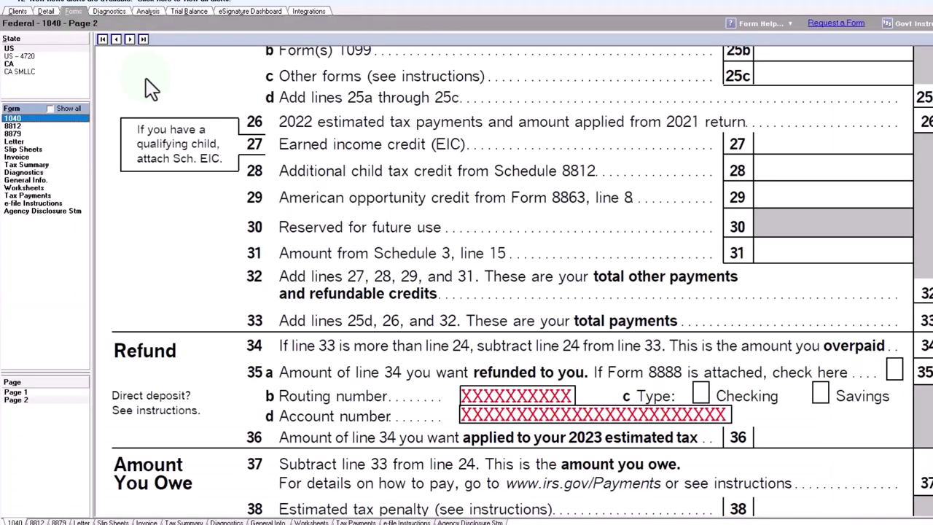
pyautogui.click(16, 392)
pyautogui.scroll(-5, 537, 306)
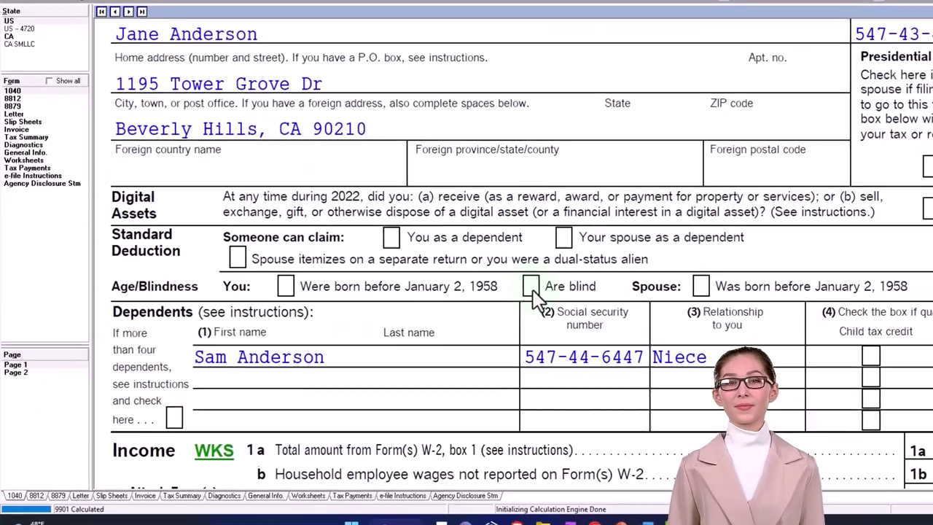
pyautogui.scroll(-2, 531, 289)
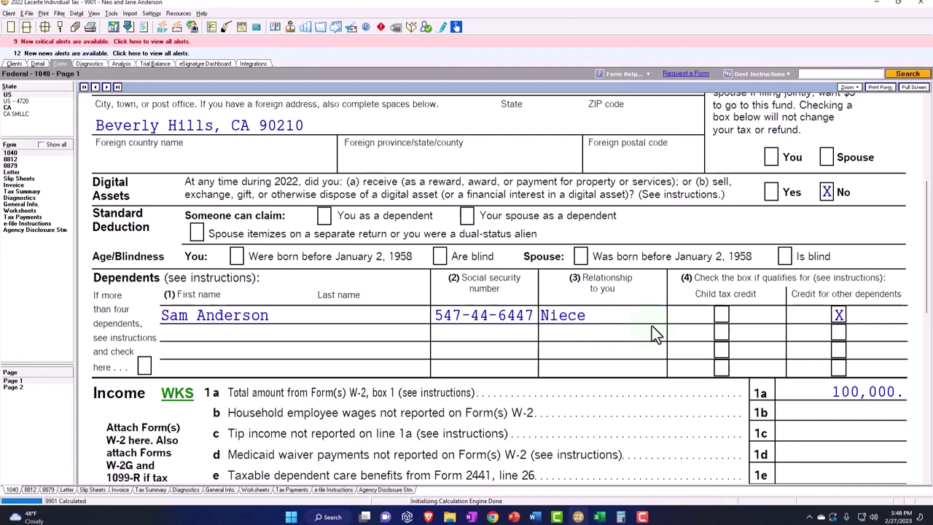
pyautogui.click(652, 326)
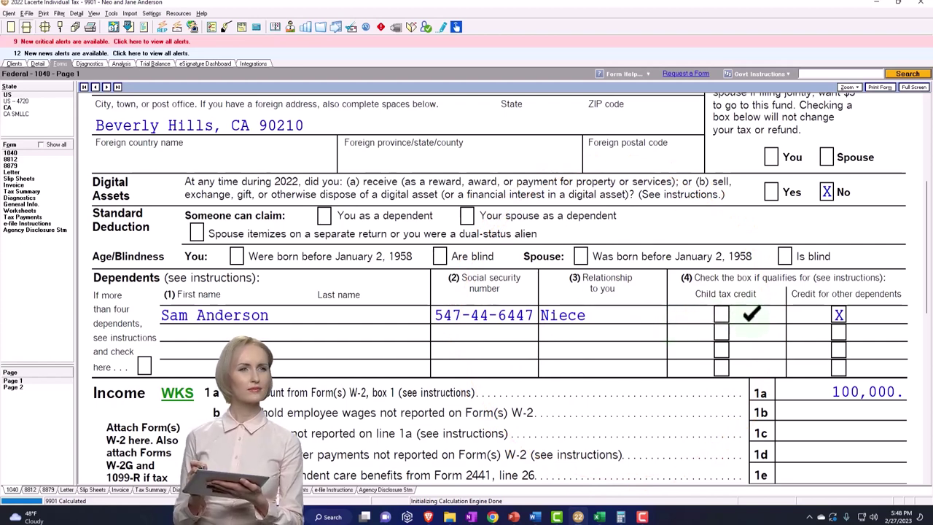
pyautogui.scroll(-8, 814, 317)
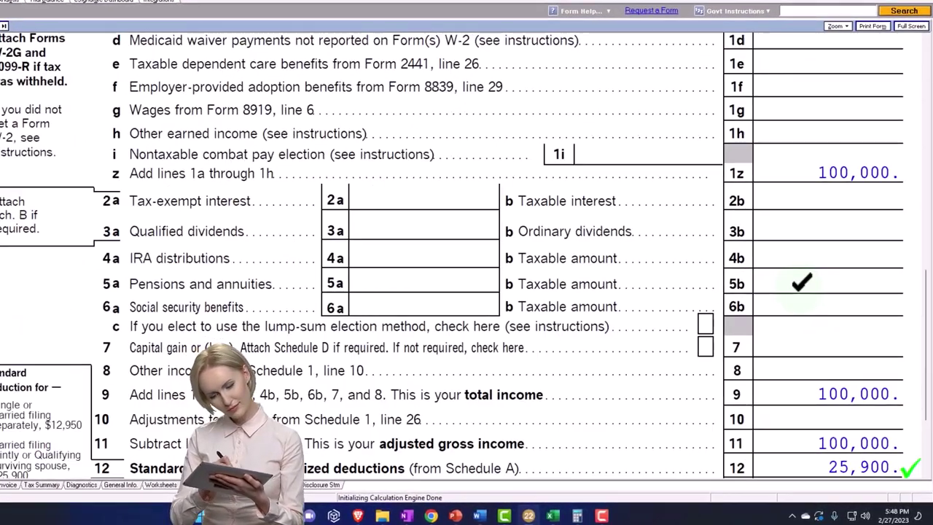
pyautogui.scroll(-3, 801, 291)
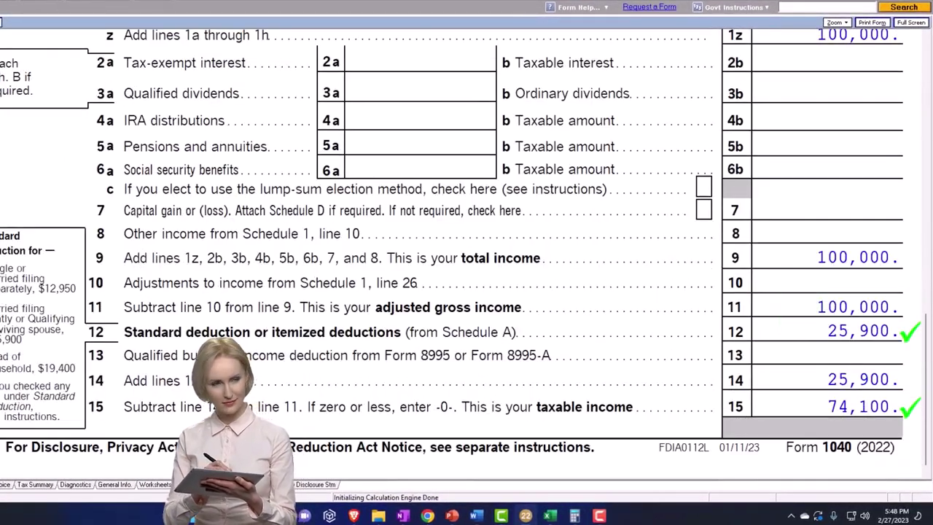
pyautogui.scroll(-5, 149, 355)
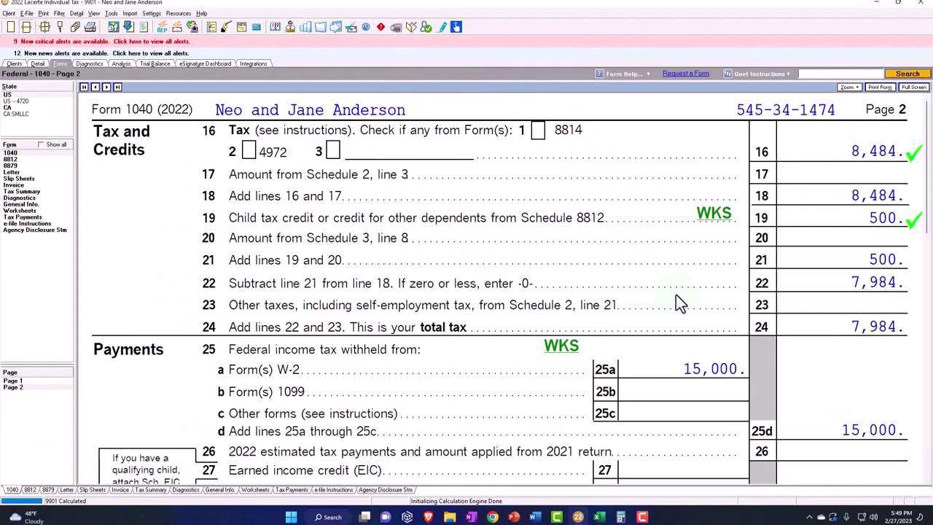
pyautogui.click(28, 381)
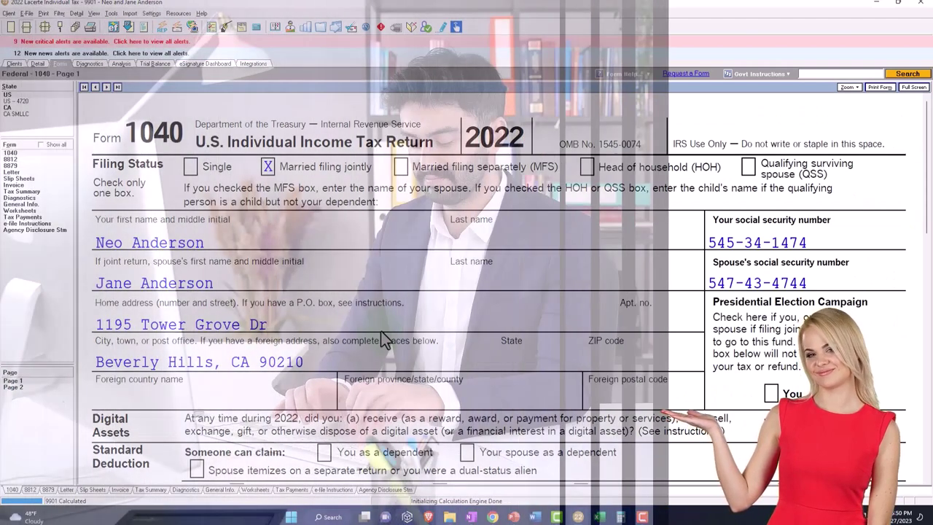
# Scroll down through Form 1040 page 1 to review its lines.
pyautogui.scroll(-3, 383, 340)
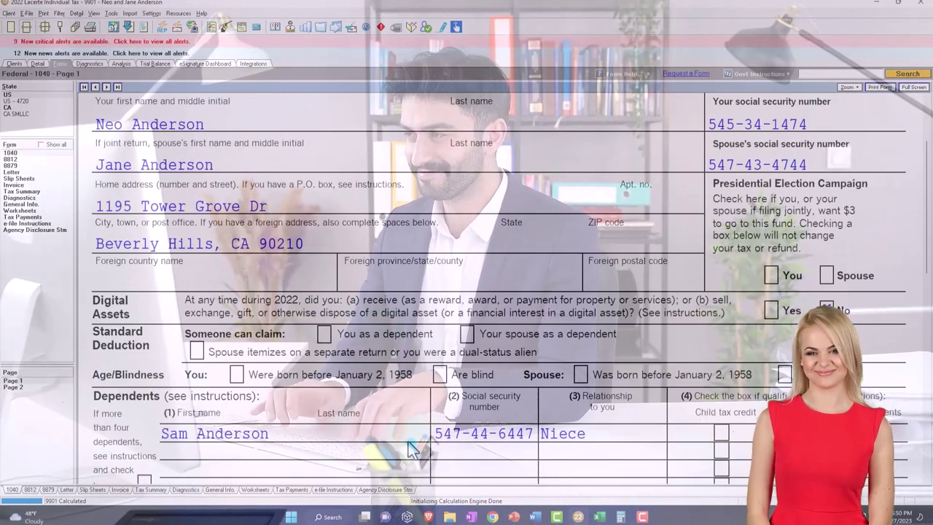
pyautogui.scroll(3, 412, 448)
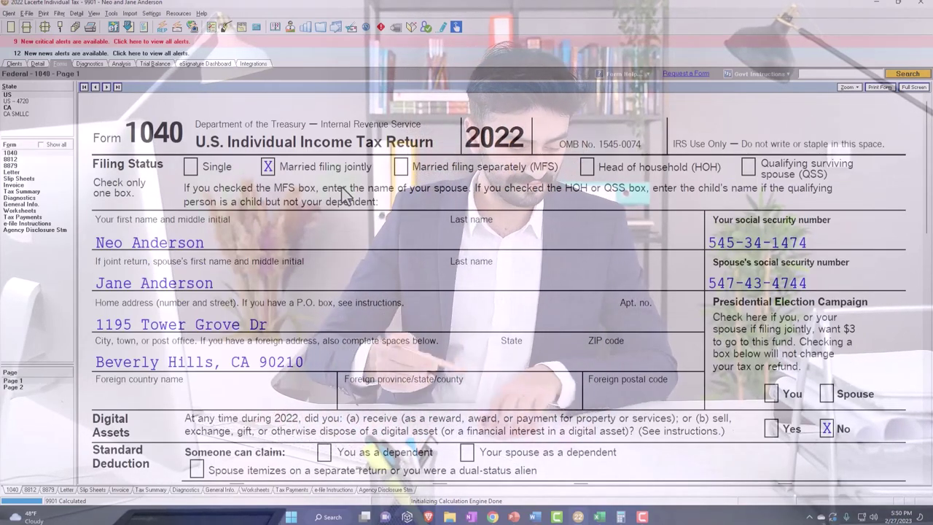
pyautogui.scroll(-3, 346, 193)
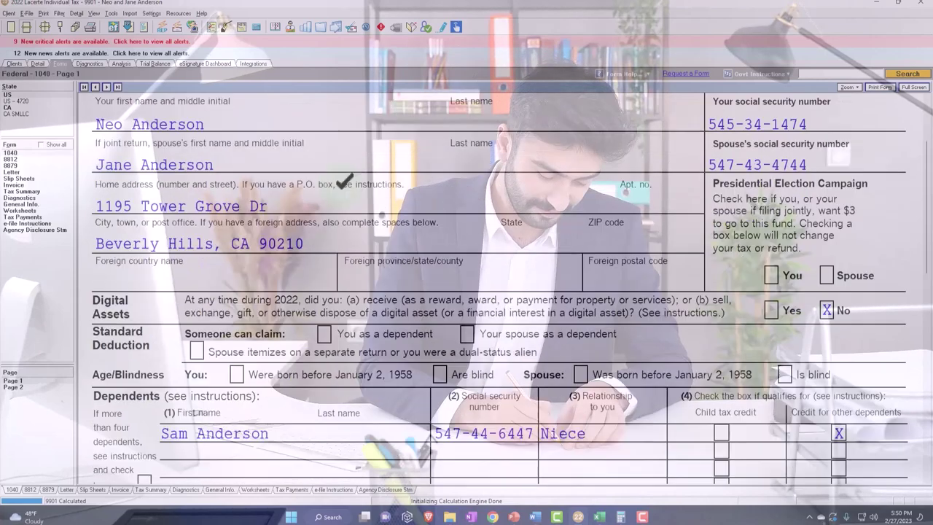
pyautogui.scroll(-4, 380, 418)
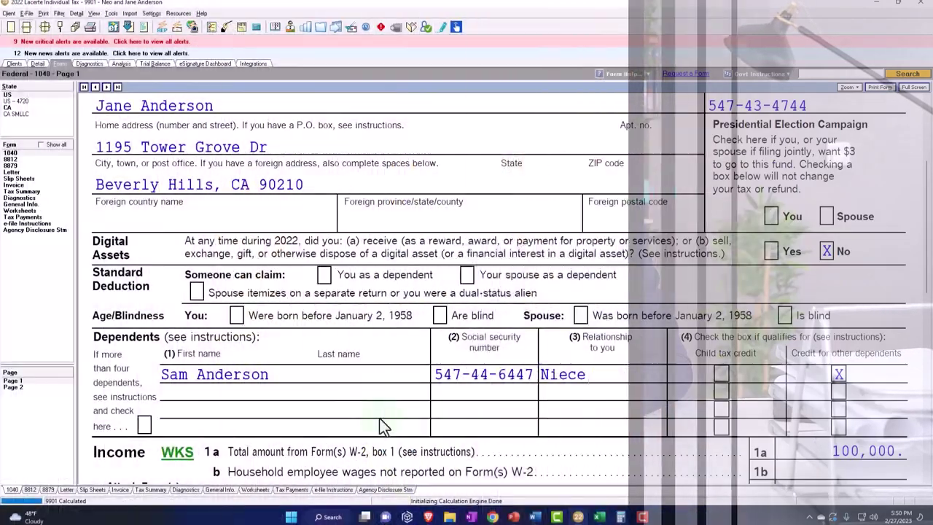
pyautogui.scroll(-8, 379, 419)
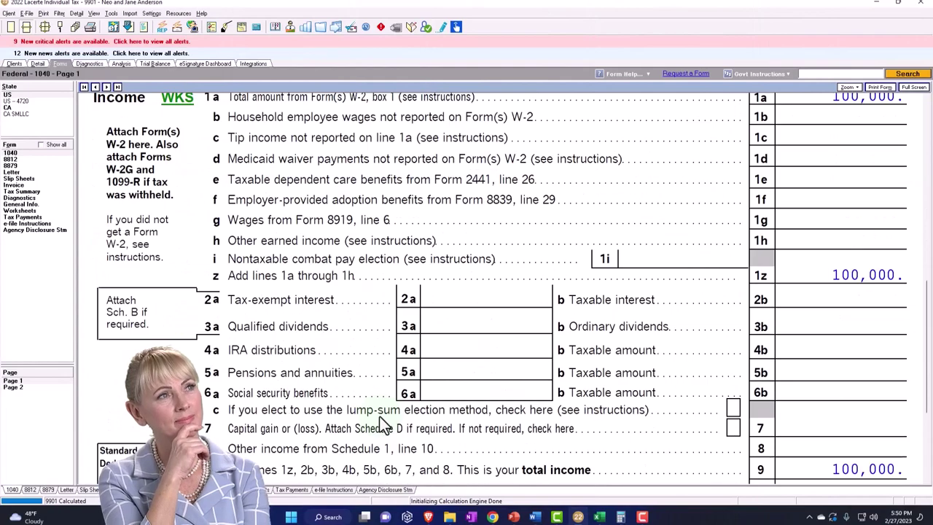
pyautogui.scroll(-3, 379, 413)
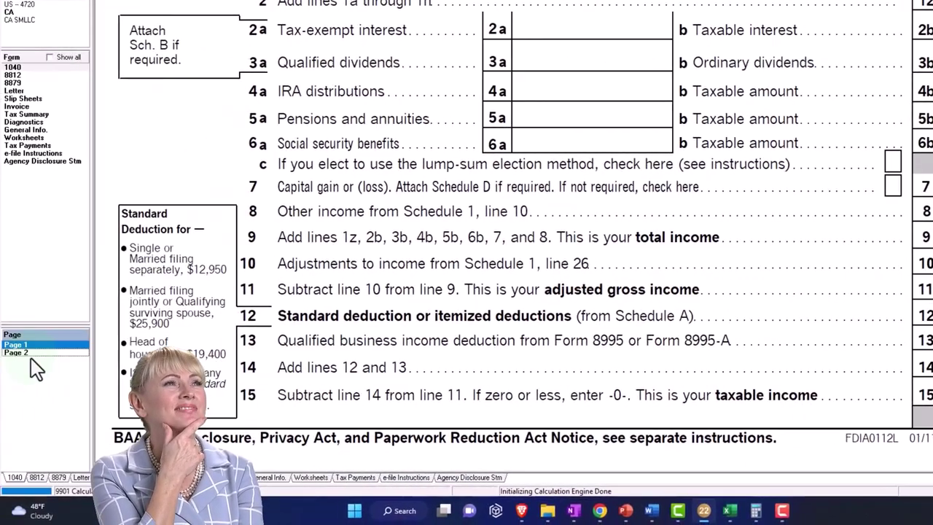
# Switch to 1040 page 2 and review 7,984 total tax, 15,000 payments and the 7,016 refund.
pyautogui.click(31, 358)
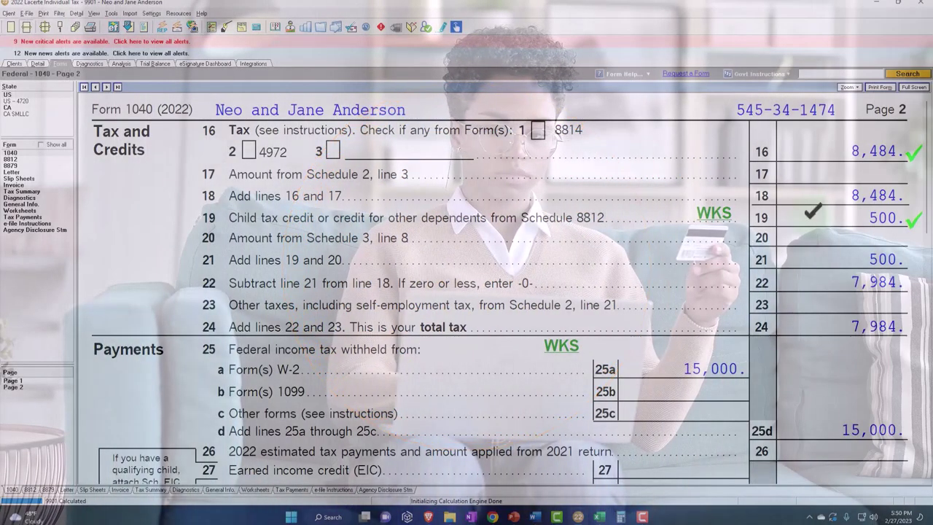
pyautogui.scroll(-2, 496, 291)
pyautogui.scroll(-2, 495, 292)
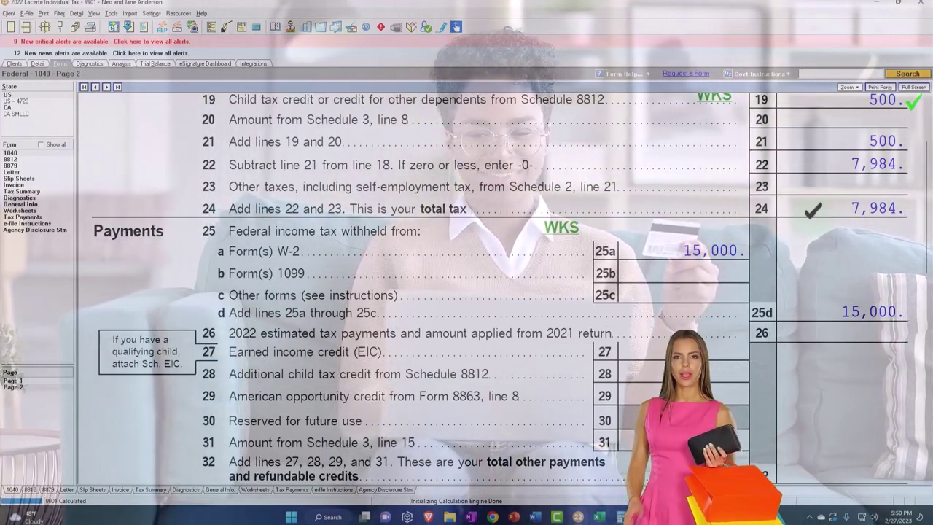
pyautogui.scroll(-2, 809, 217)
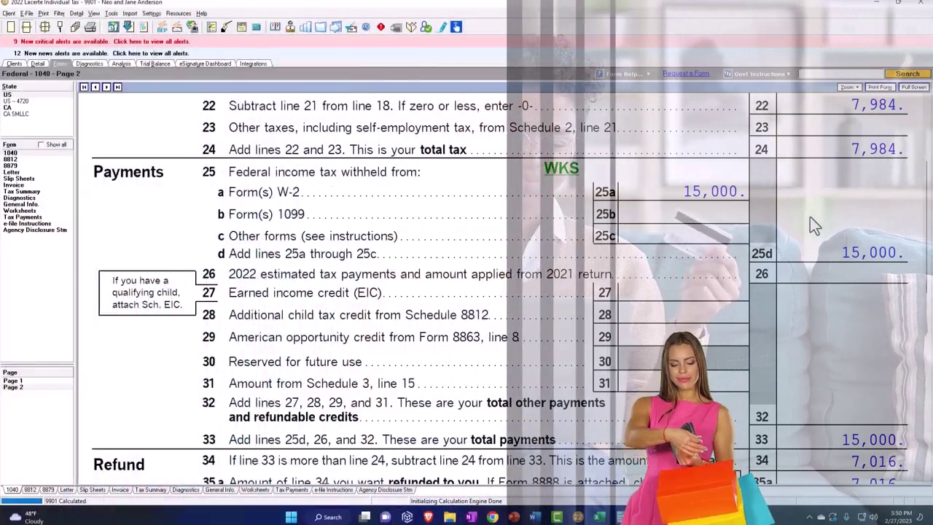